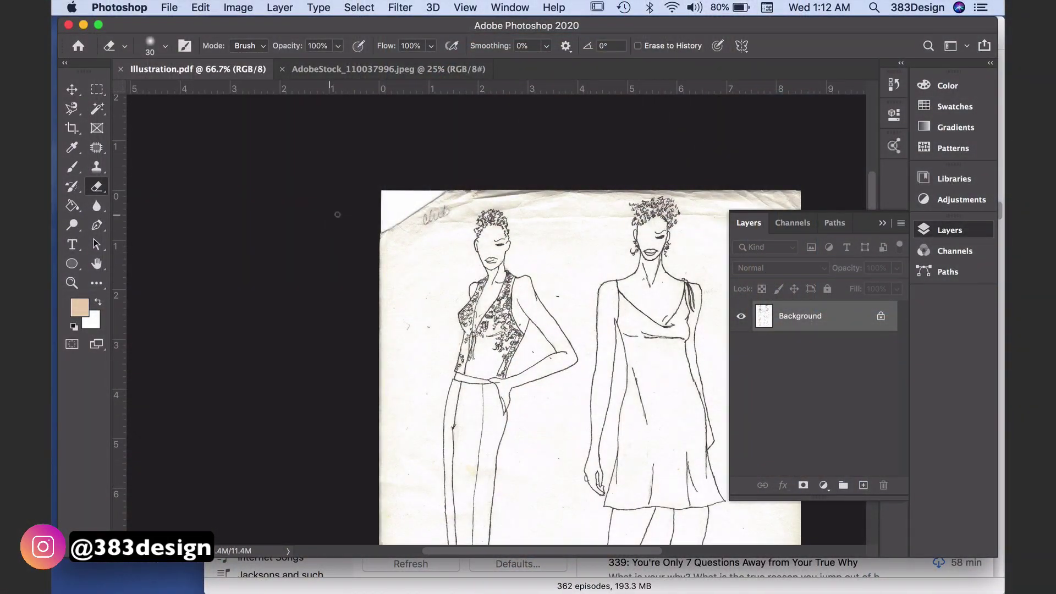
- Crop the sketch tightly around the left figure in vest and flared trousers, then fit it to the window
click(884, 225)
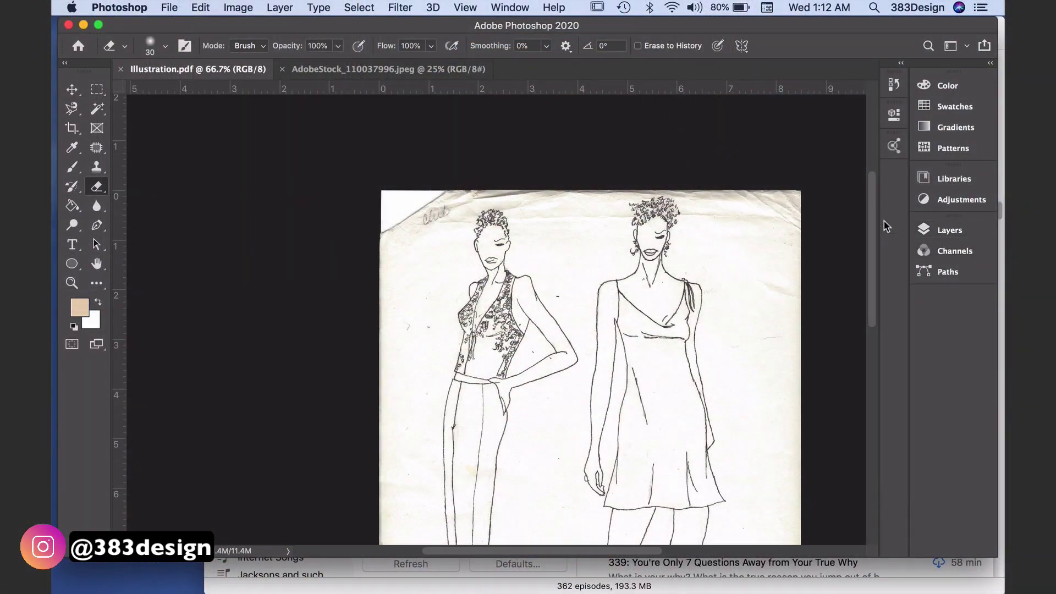
scroll(716, 279, down, 7)
scroll(716, 279, up, 4)
scroll(716, 280, right, 2)
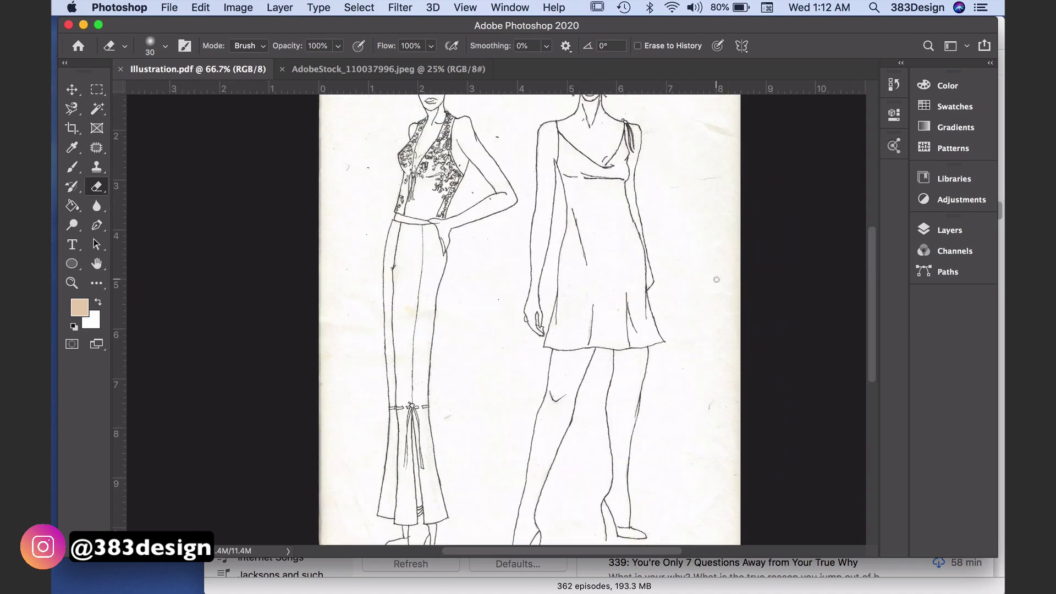
key(super+minus)
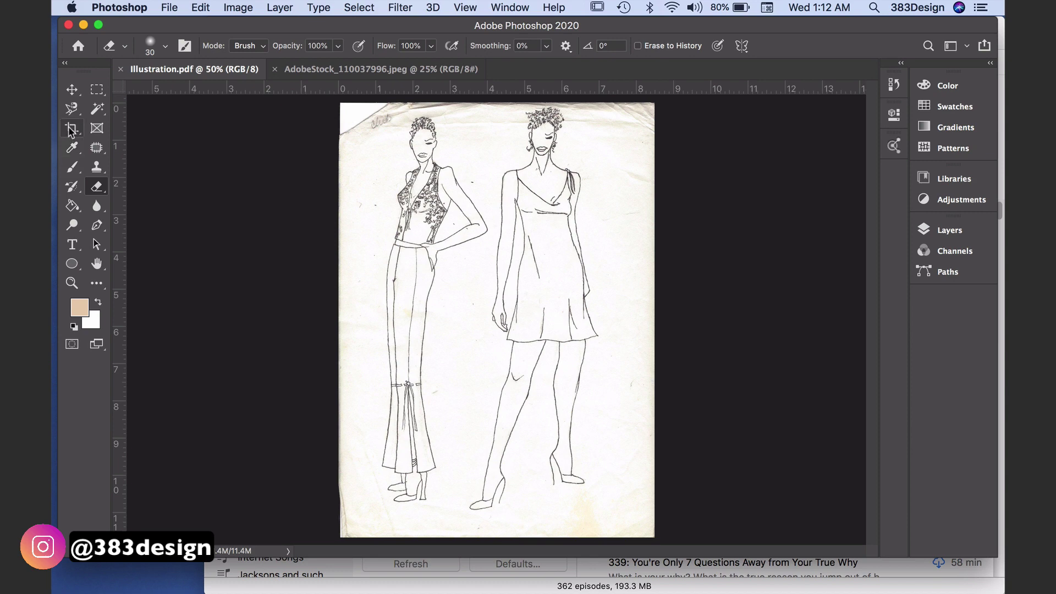
click(70, 129)
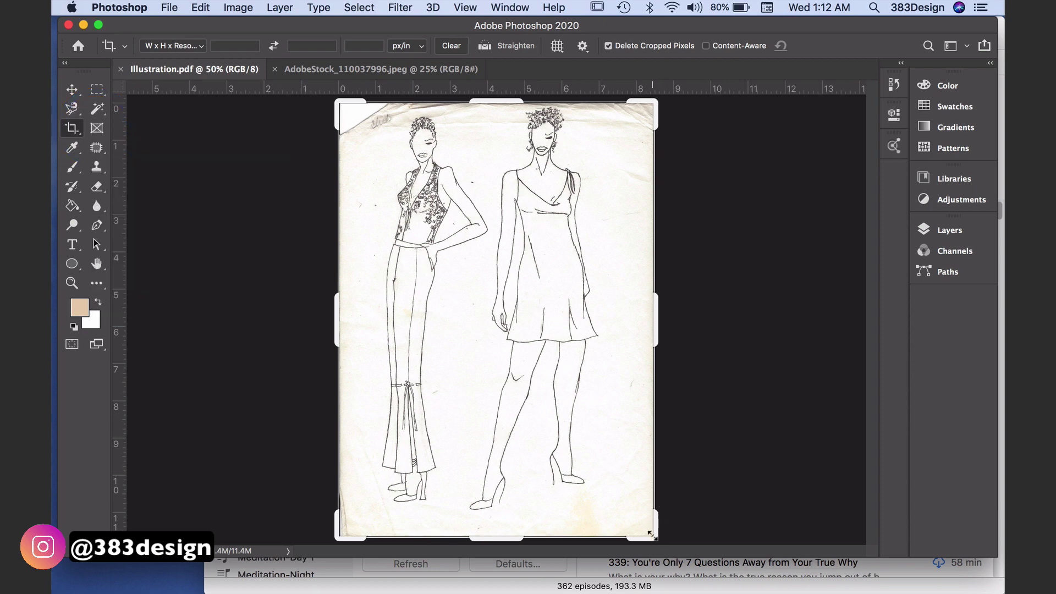
drag(650, 534, 573, 527)
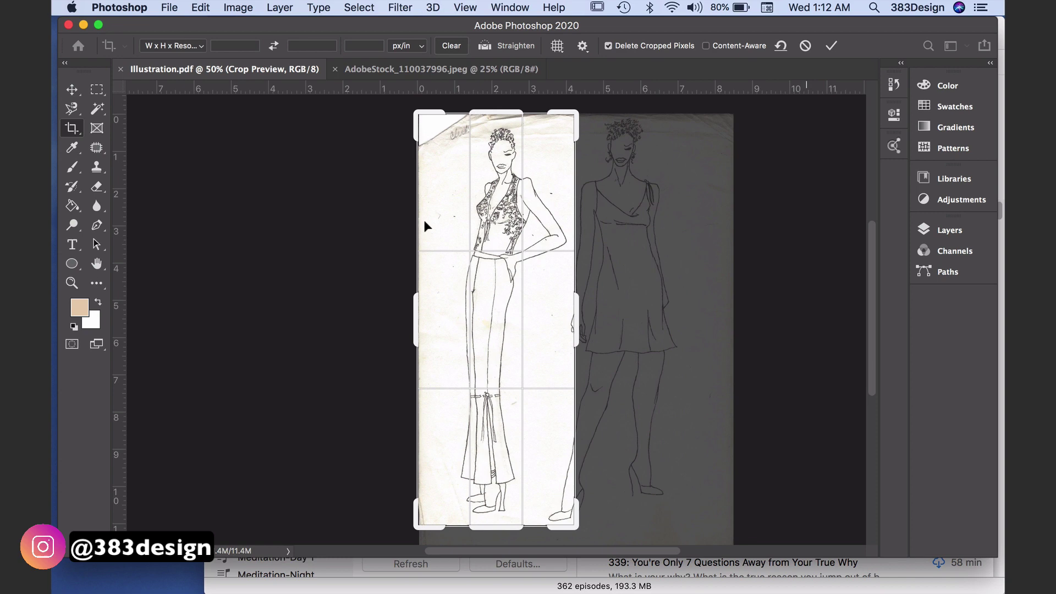
drag(417, 116, 436, 119)
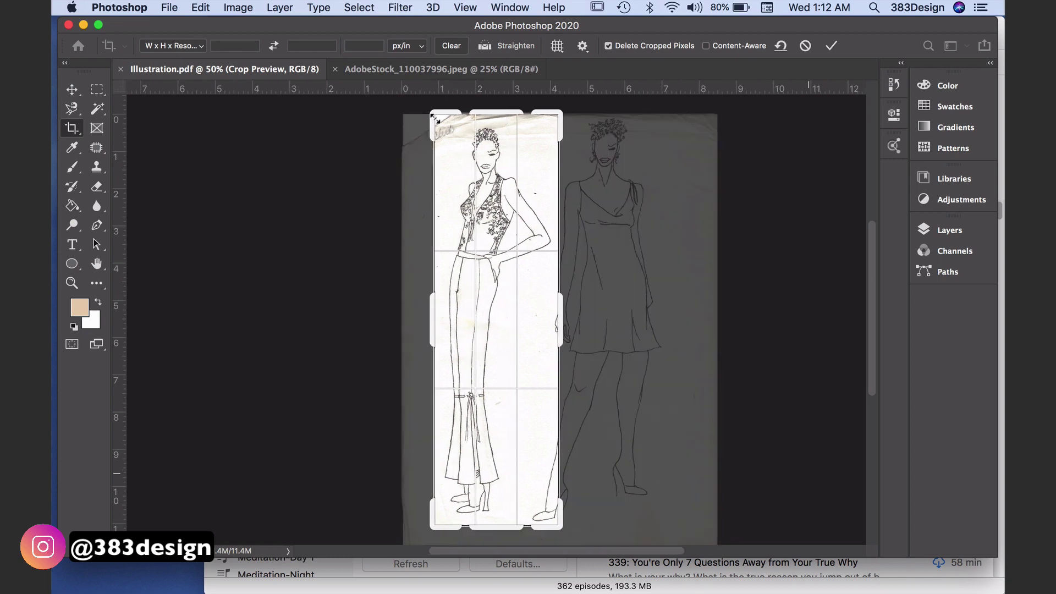
key(Return)
key(super+0)
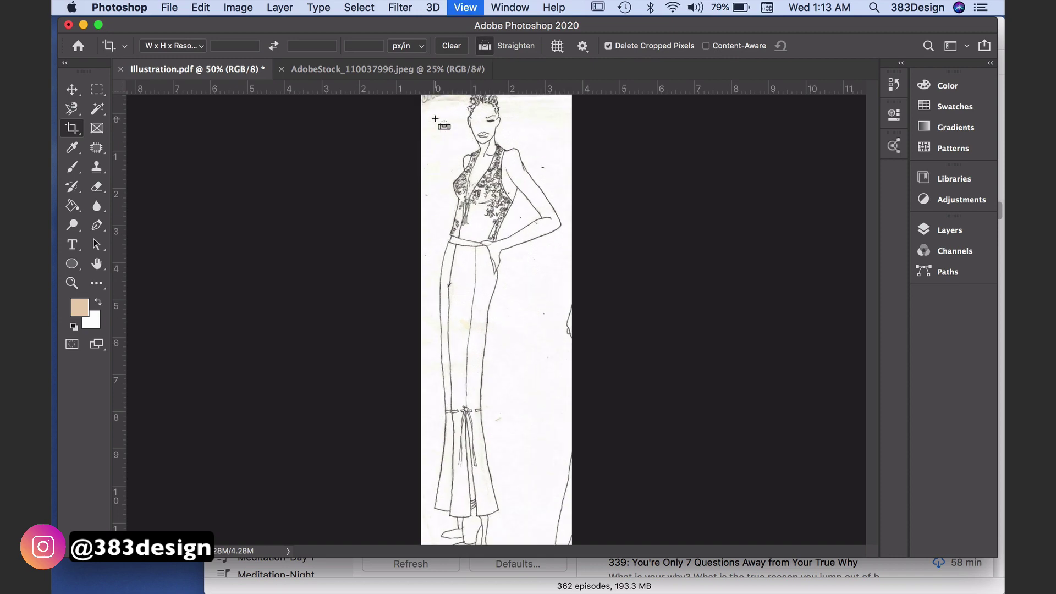
- Set Levels input values to 0, 0.23 and 151 to whiten the paper and darken the lines
scroll(549, 306, up, 3)
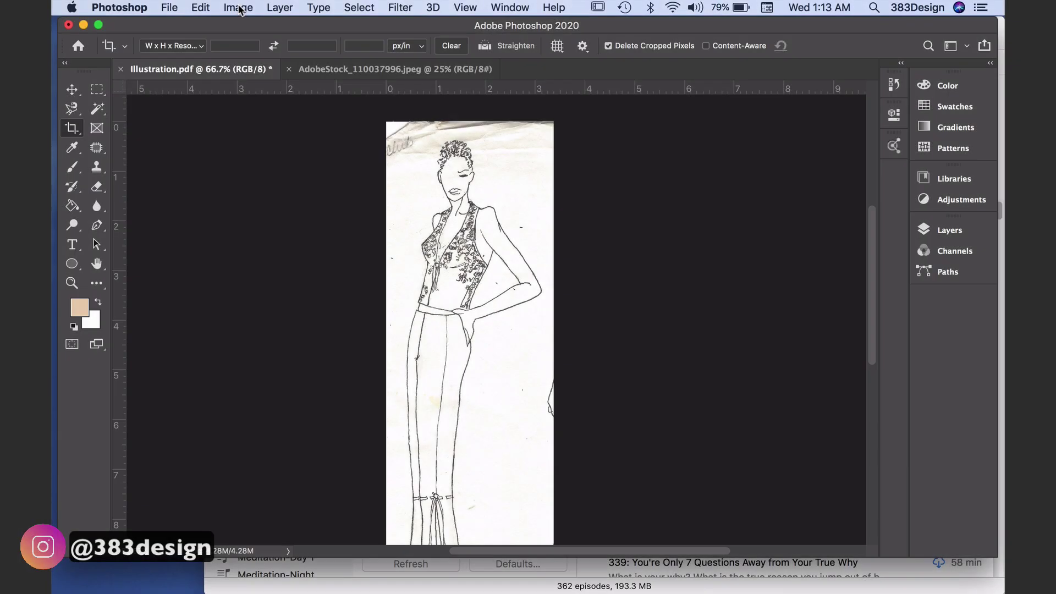
click(239, 8)
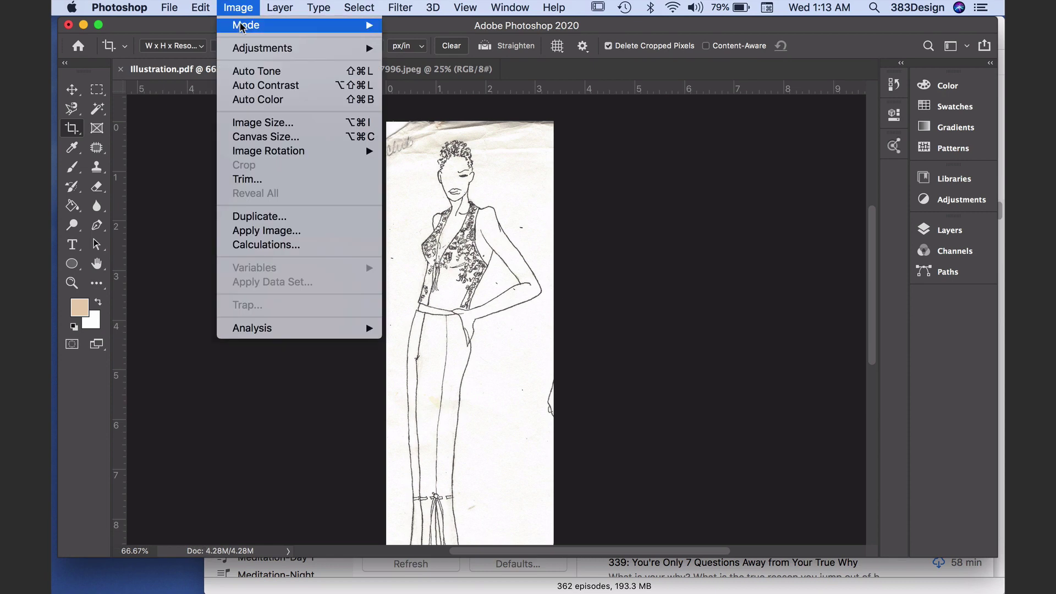
mouse_move(243, 51)
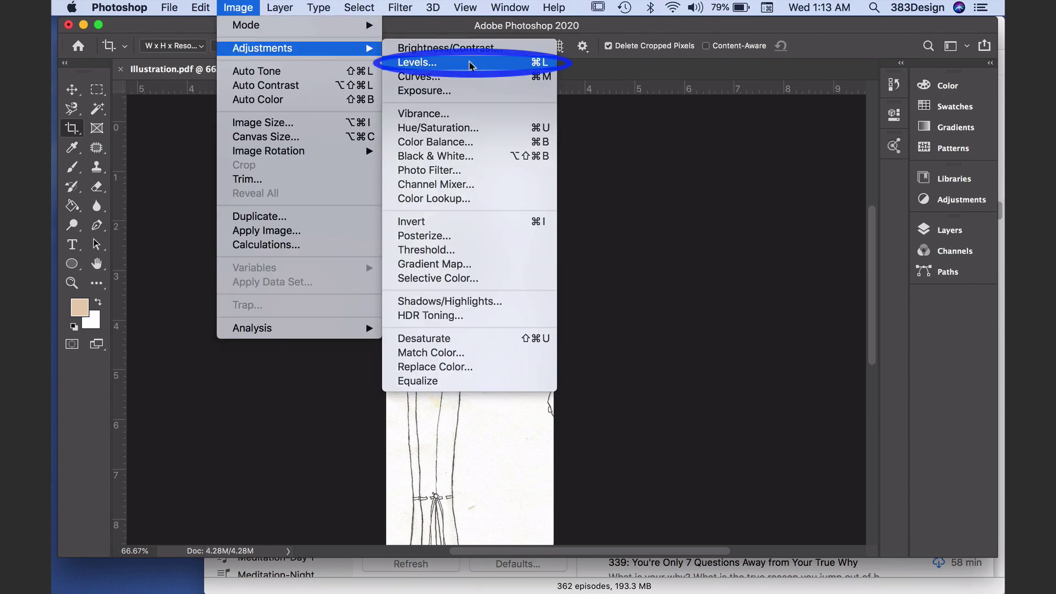
click(470, 64)
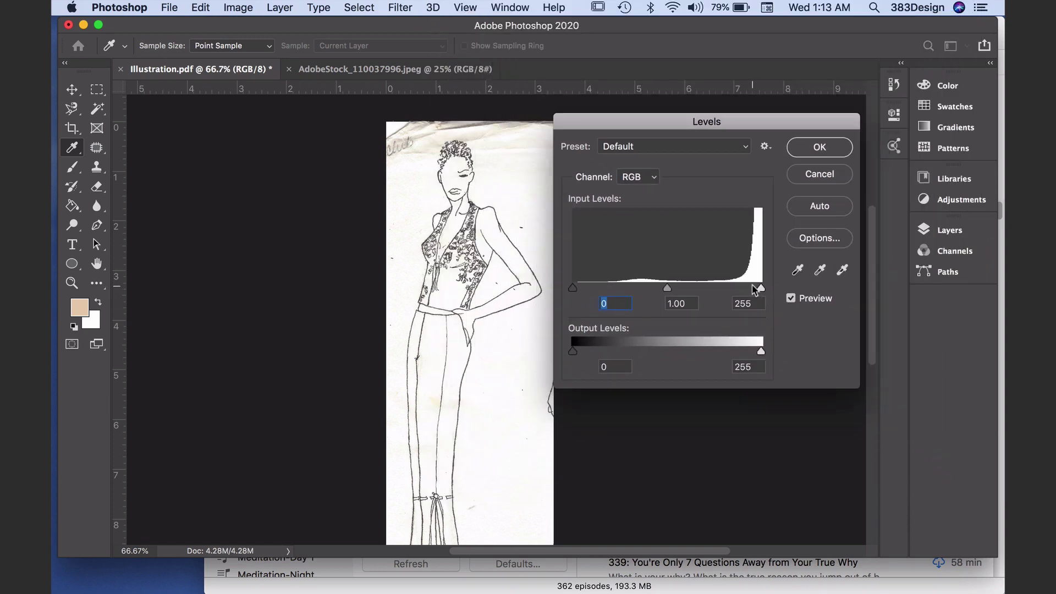
drag(761, 288, 695, 296)
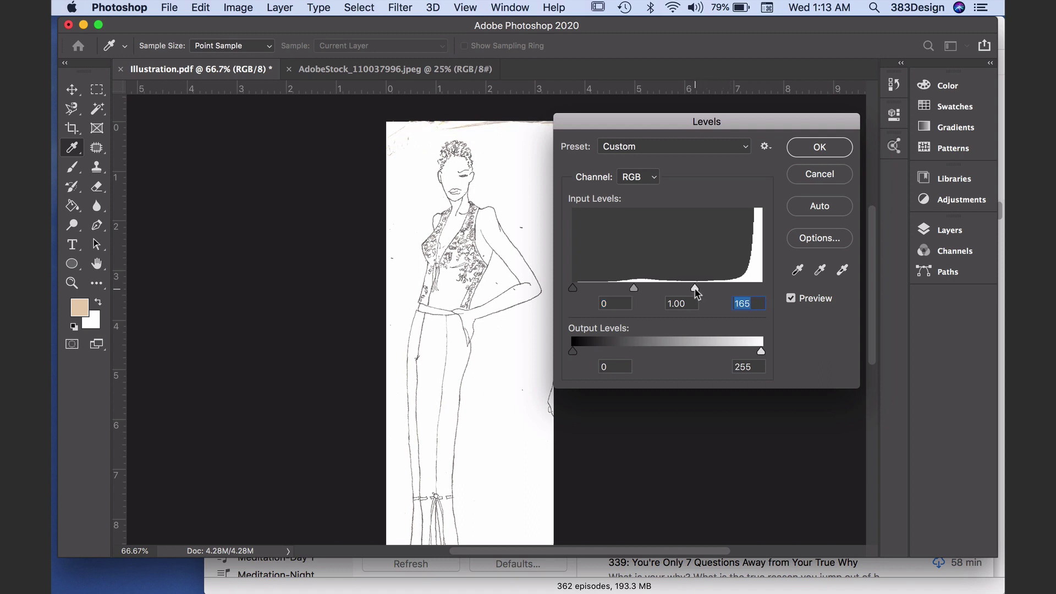
drag(630, 286, 668, 292)
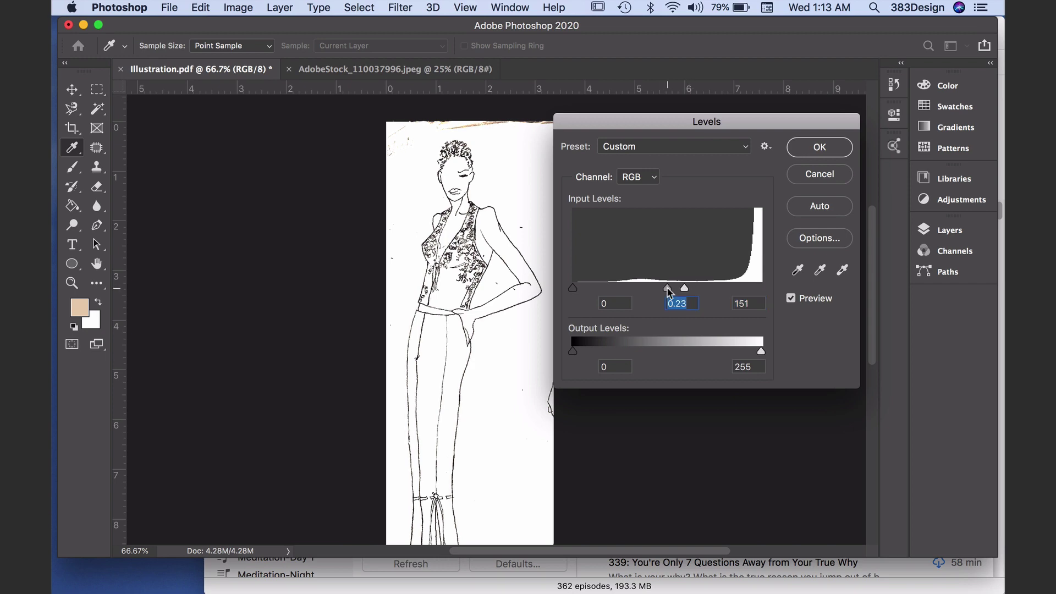
- Confirm the Levels, zoom to 66.7%, and erase the stray line along the right edge
click(819, 147)
key(c)
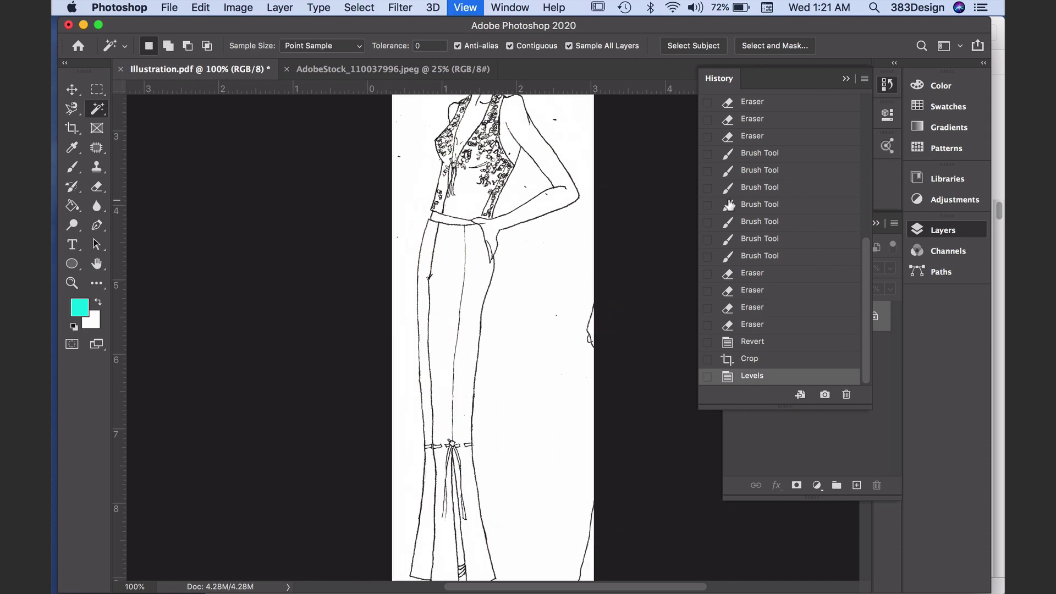
key(super+minus)
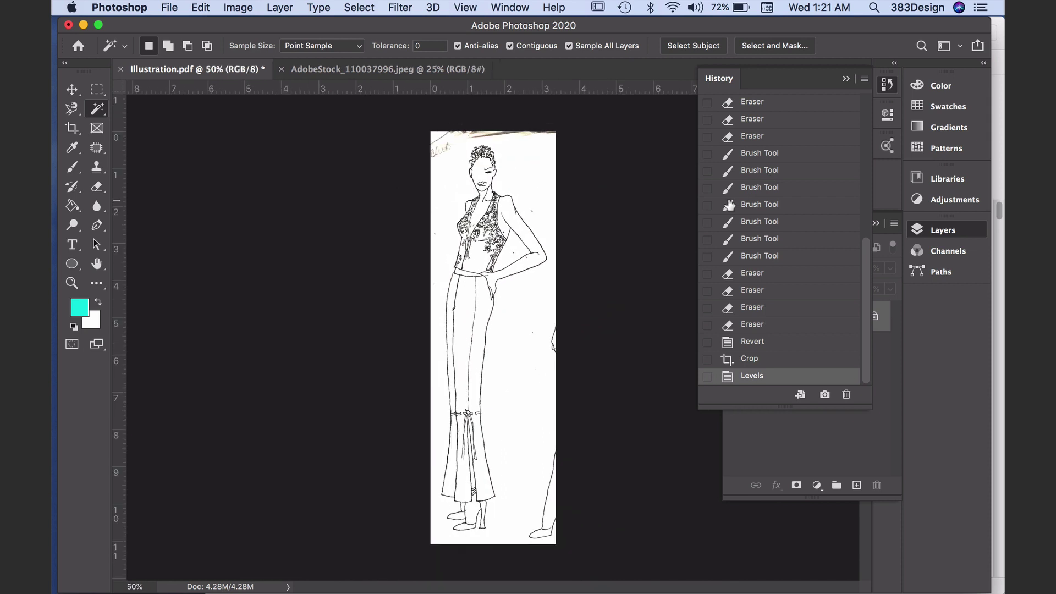
key(super+plus)
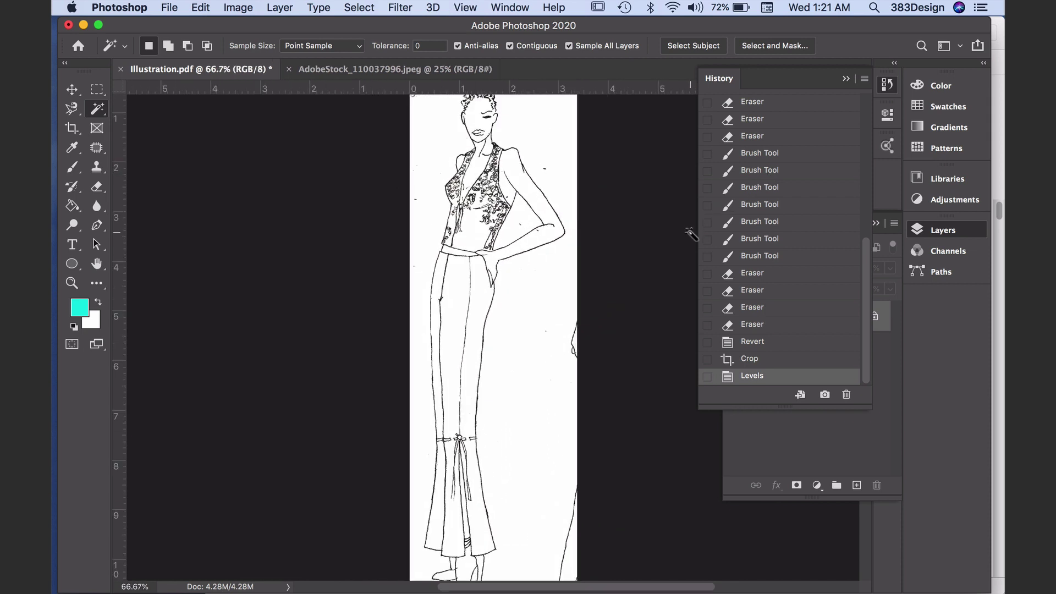
click(97, 187)
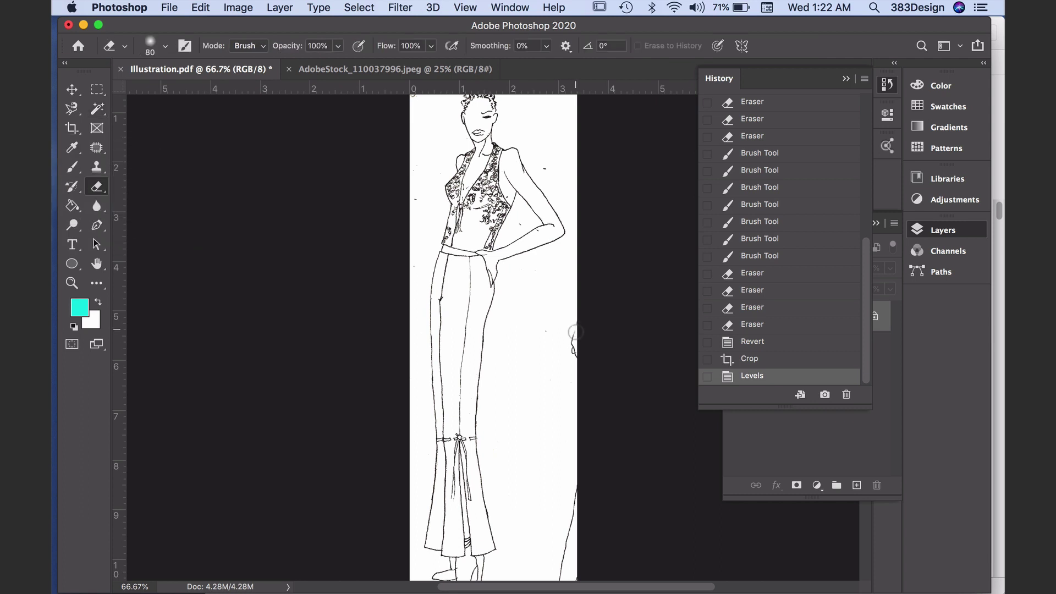
drag(574, 326, 575, 356)
scroll(581, 477, down, 3)
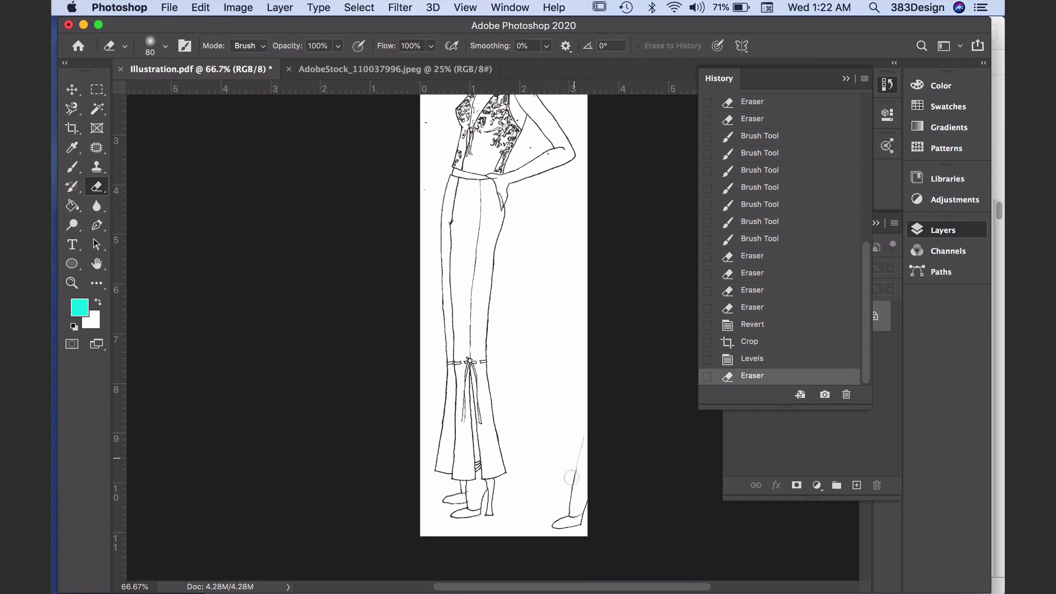
scroll(576, 502, up, 5)
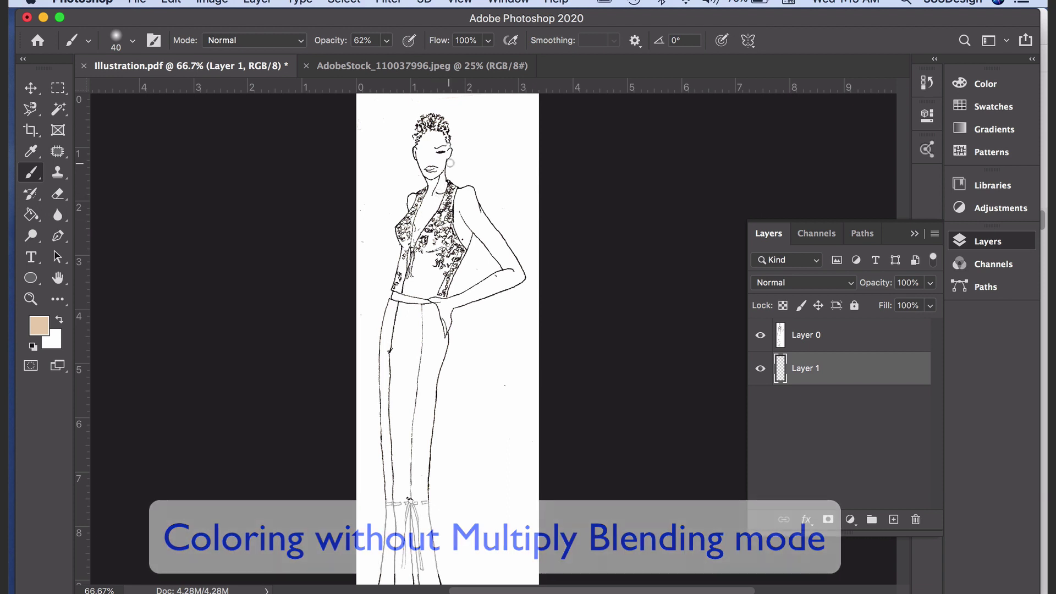
- Set the active layer's blending to Multiply and add a new empty layer above the Background
click(852, 335)
click(836, 282)
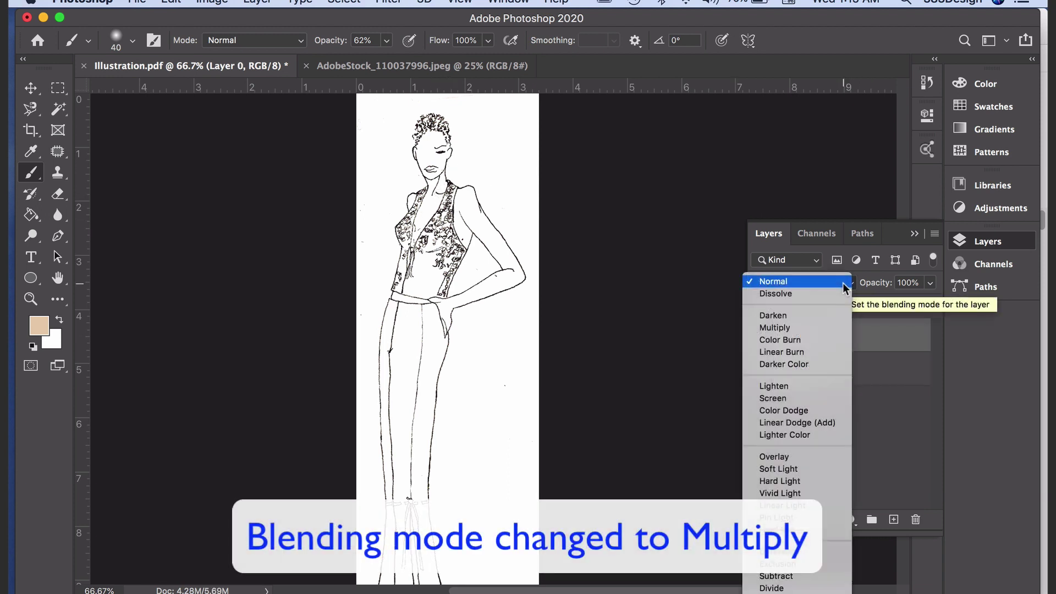
click(829, 328)
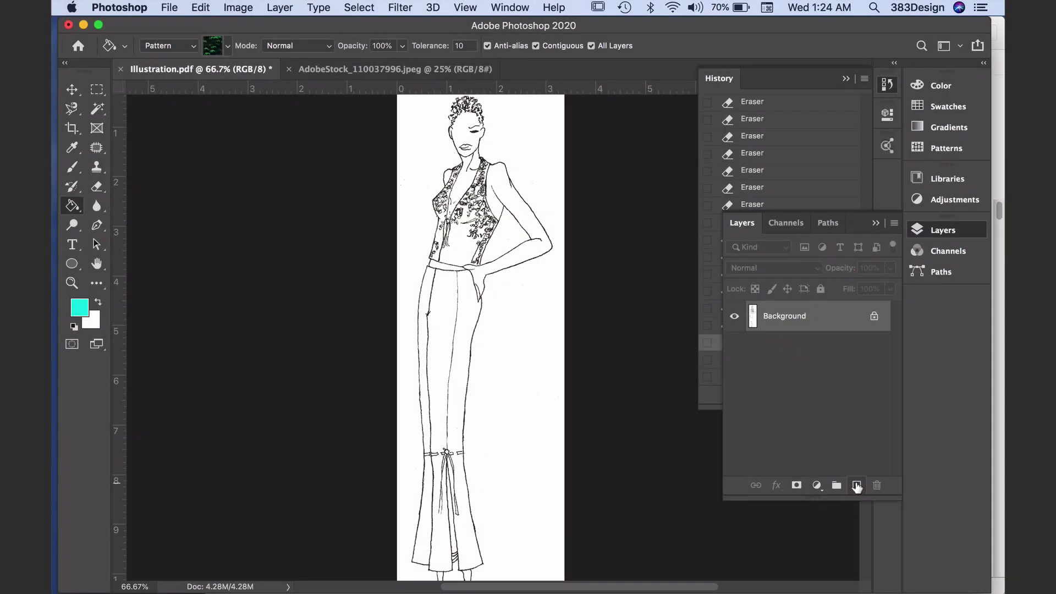
click(857, 486)
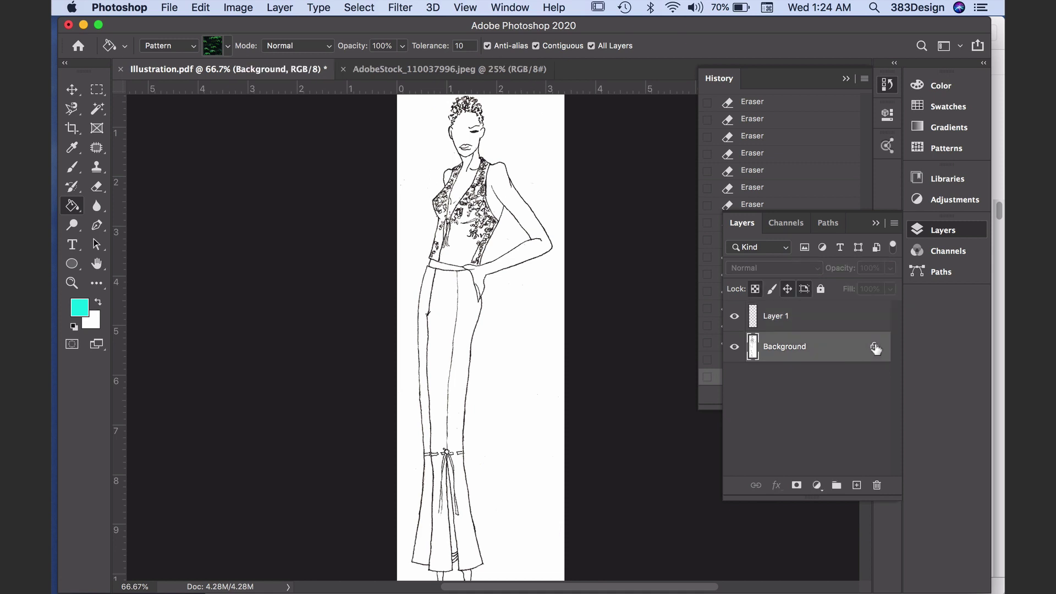
- Unlock the Background into Layer 0 and set its blending mode to Multiply
click(874, 348)
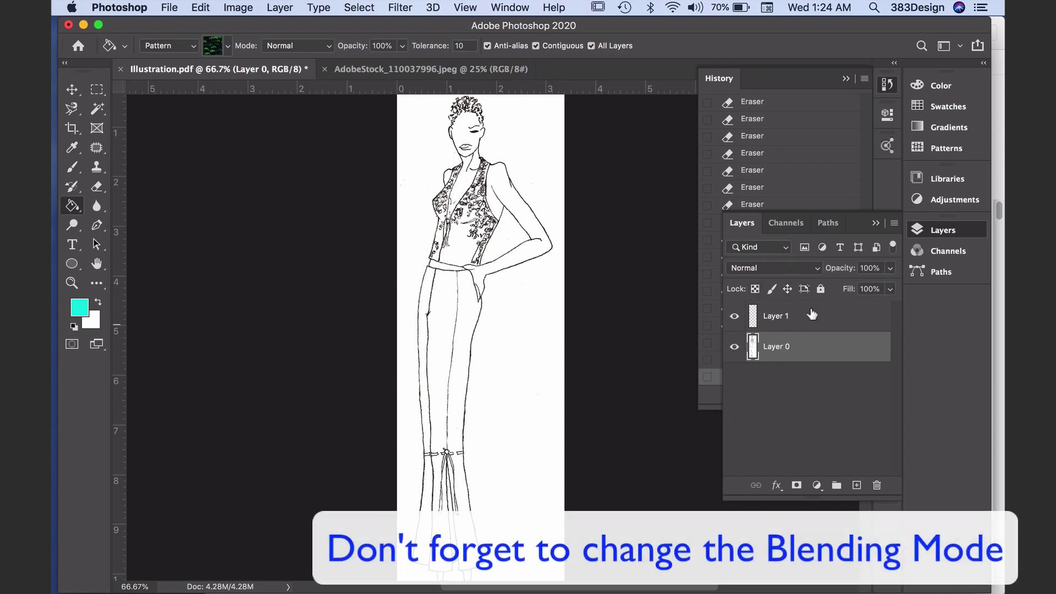
click(789, 268)
click(778, 318)
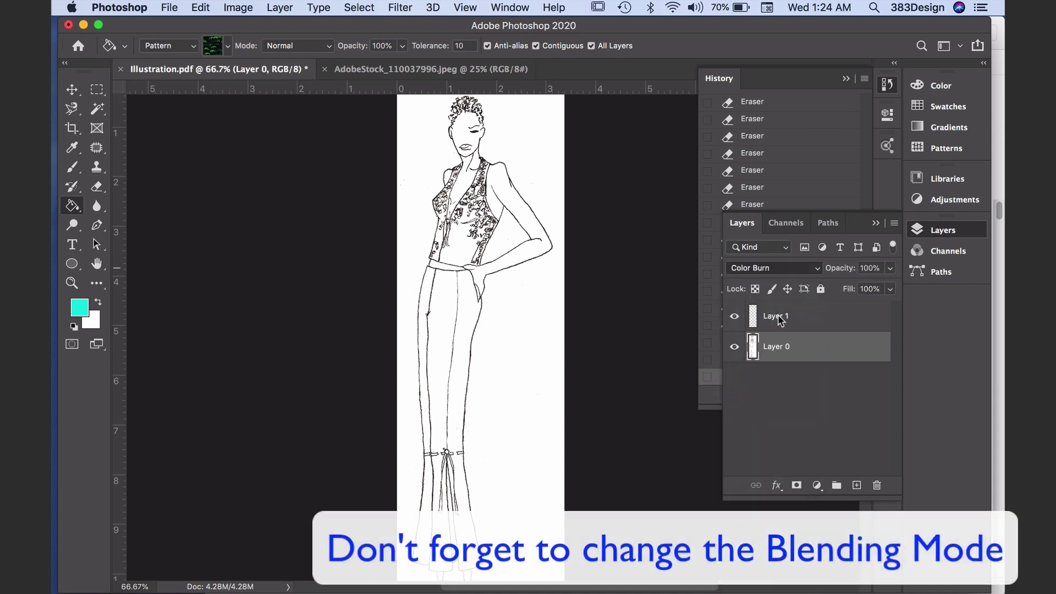
click(780, 268)
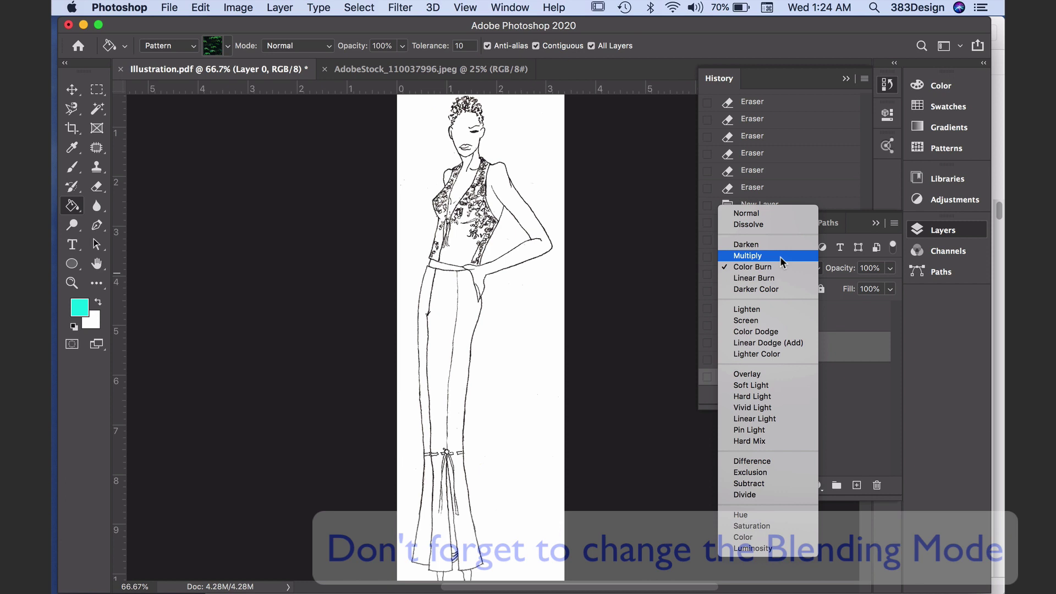
click(780, 254)
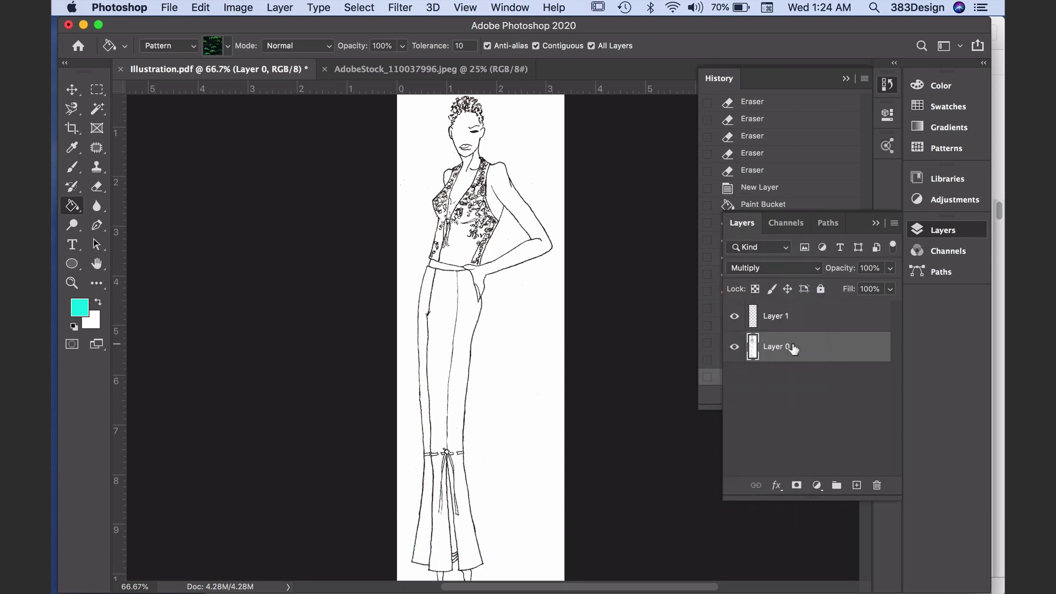
- Move Layer 1 below the sketch layer and set the Paint Bucket source to Foreground
drag(802, 325, 797, 363)
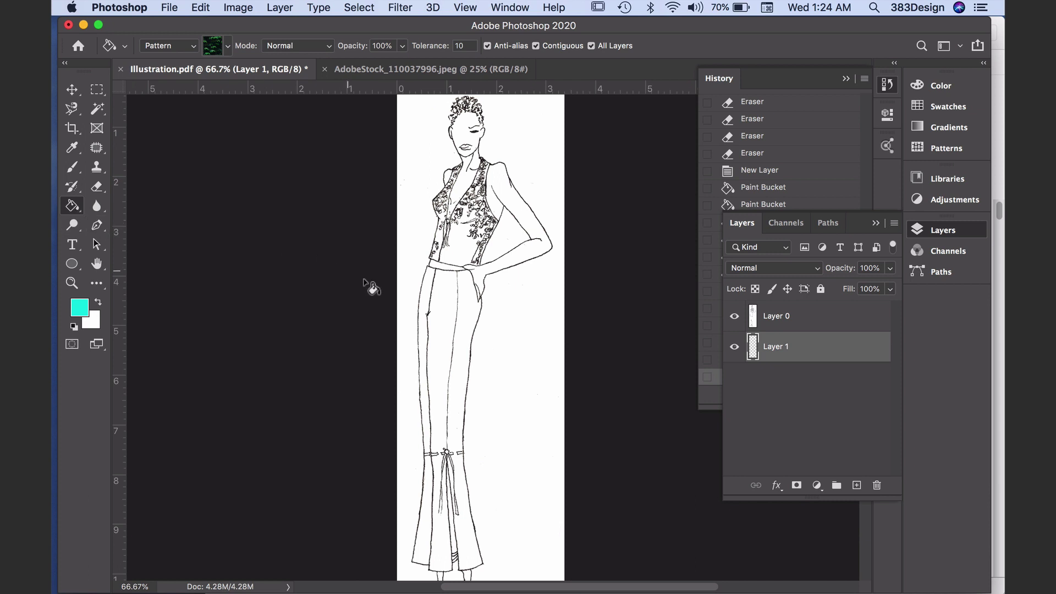
click(168, 46)
click(165, 33)
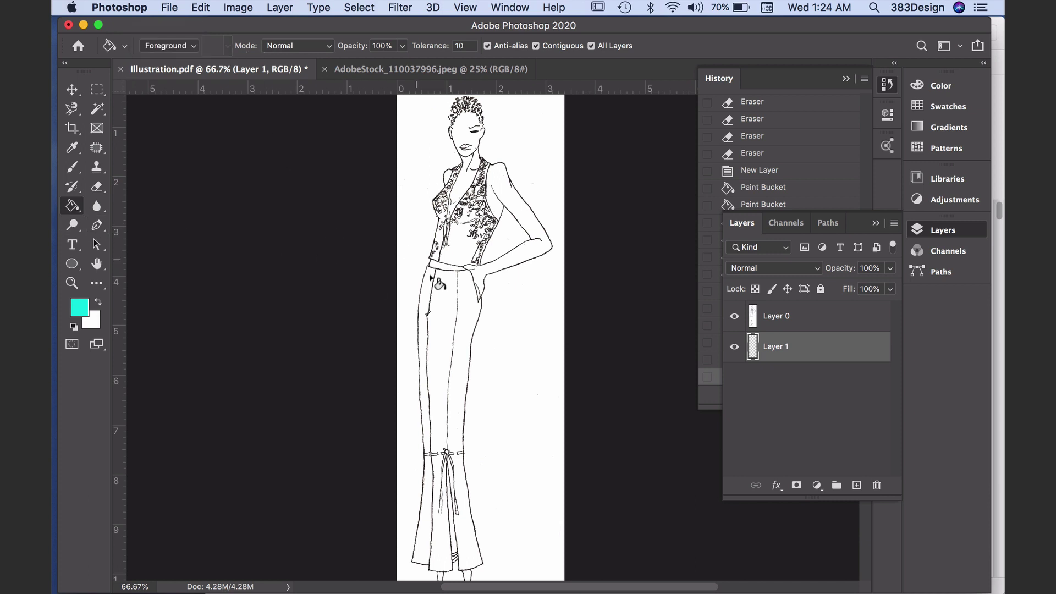
- Fill the main trouser area and both left leg strips with cyan
click(464, 308)
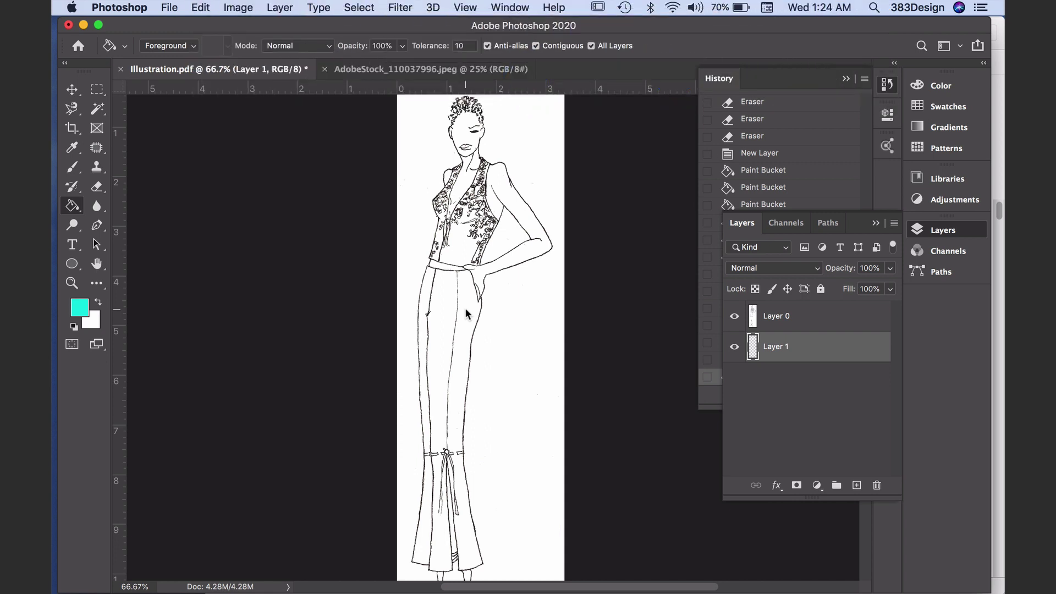
click(465, 308)
click(423, 388)
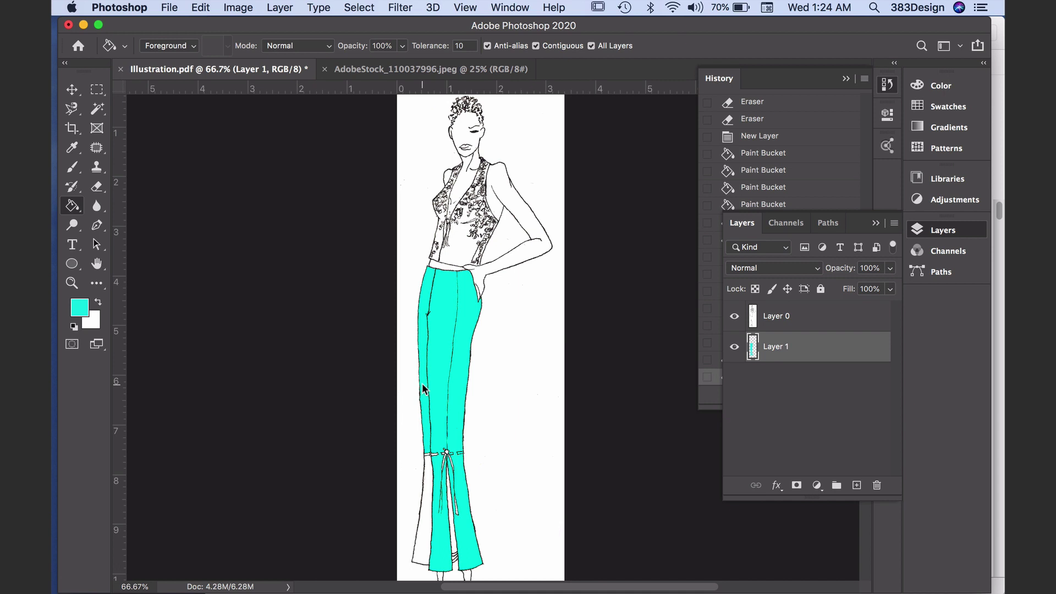
click(429, 476)
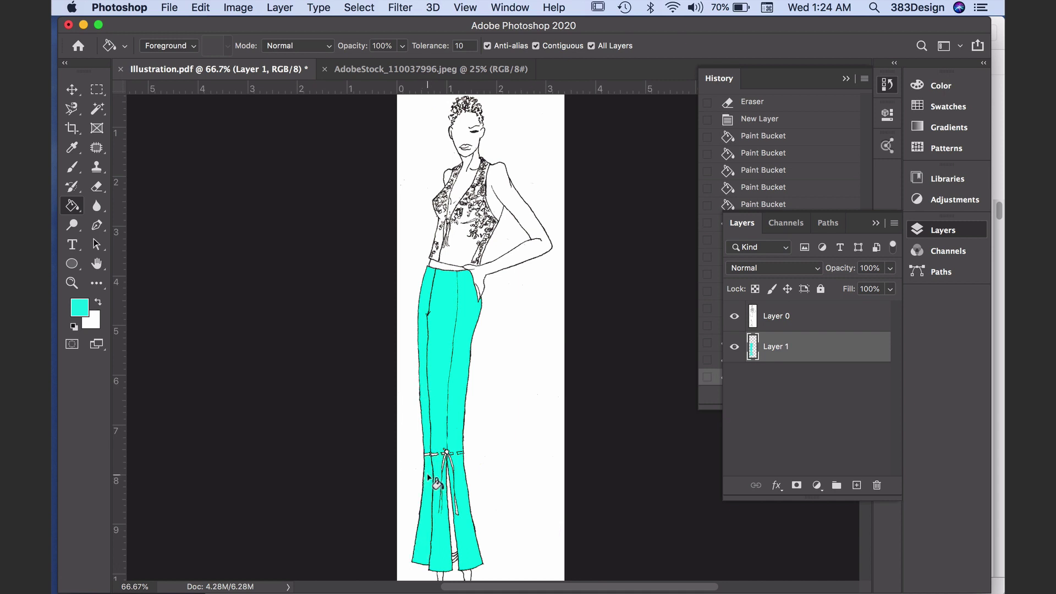
- Switch the bucket source to Pattern and fill the main trouser area and both left leg strips
click(193, 46)
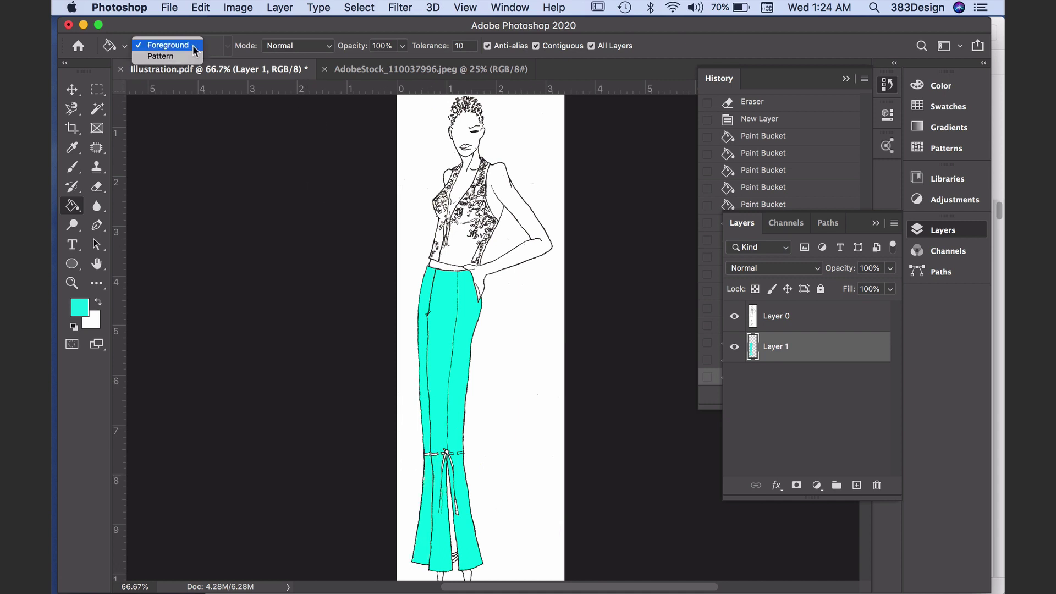
click(195, 56)
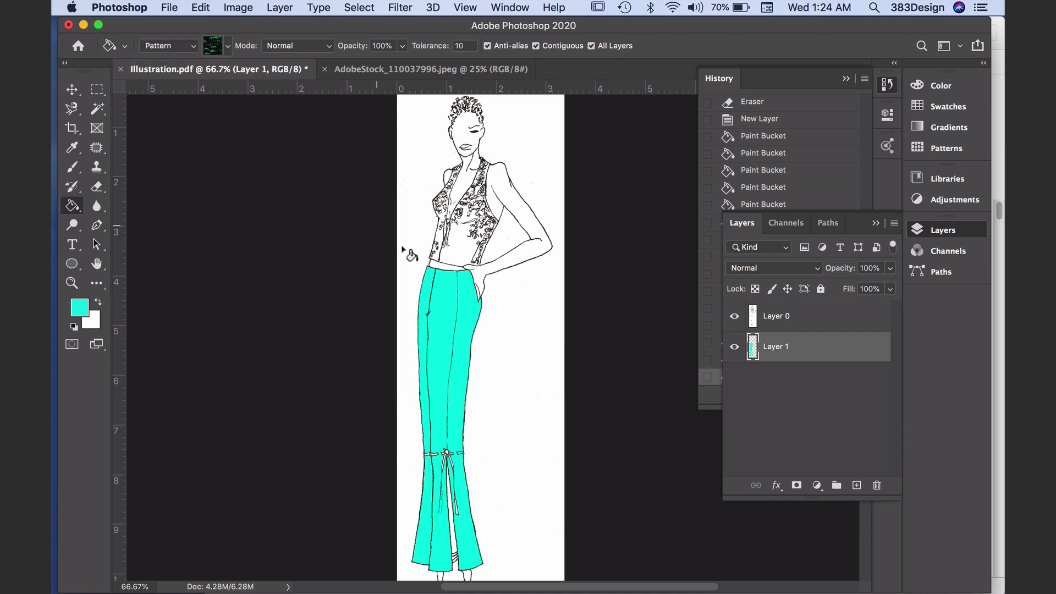
click(465, 301)
click(434, 294)
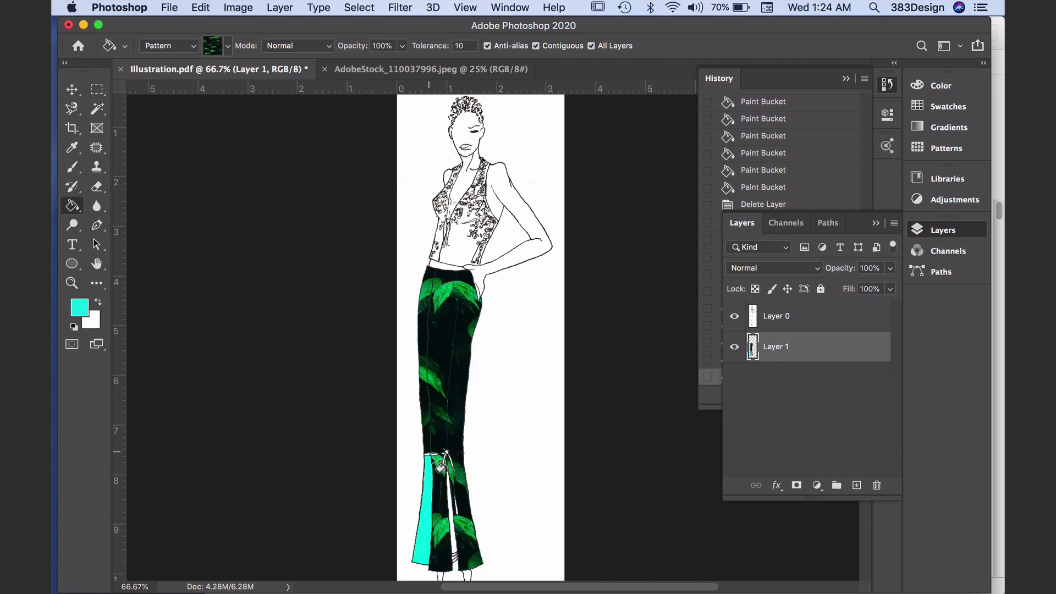
click(434, 483)
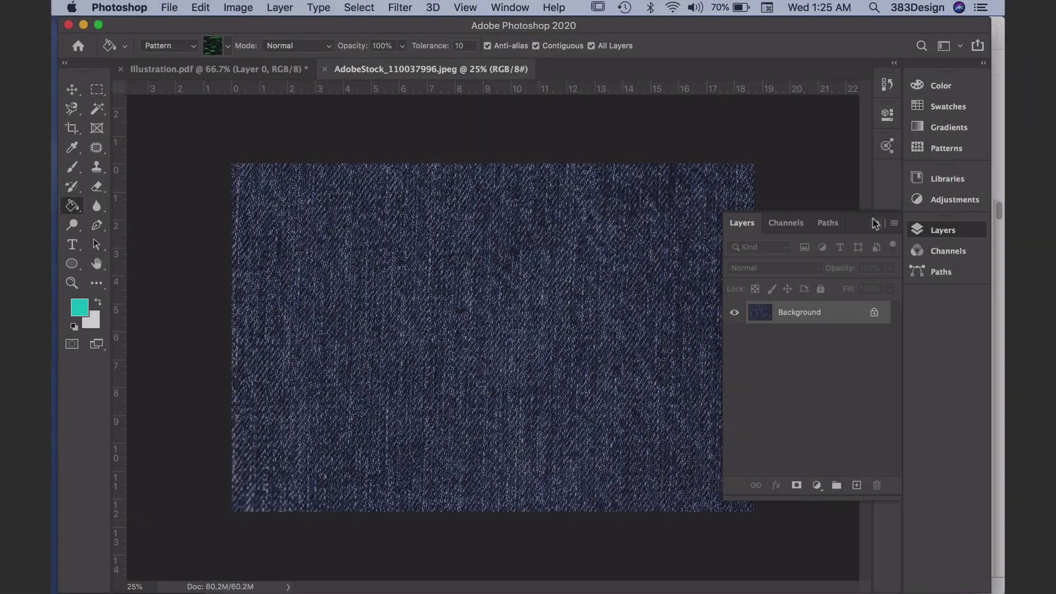
- Define the denim photo as a new pattern named 'denim'
click(236, 7)
mouse_move(204, 7)
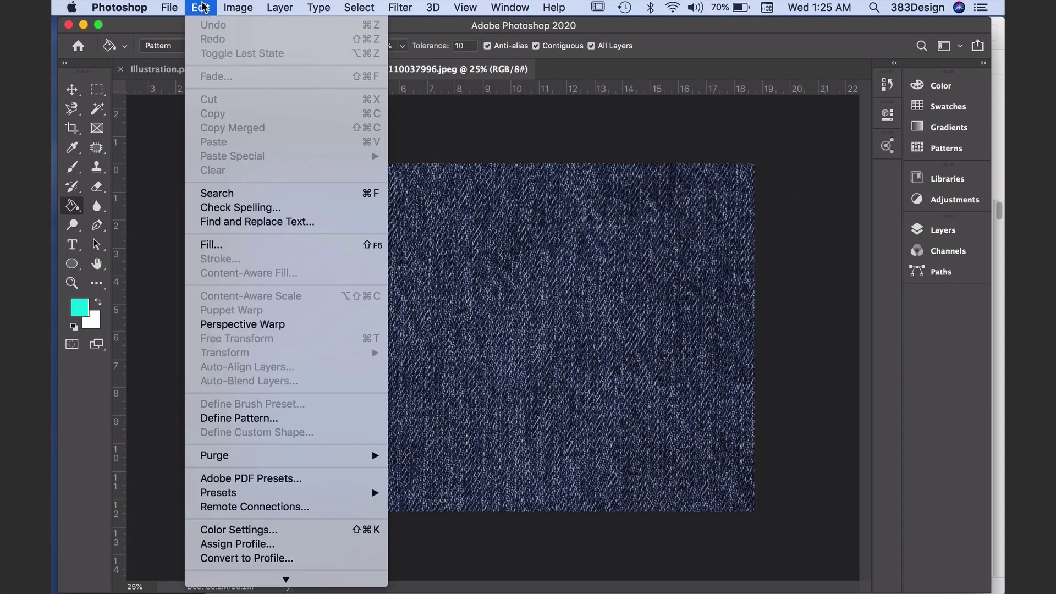
click(236, 418)
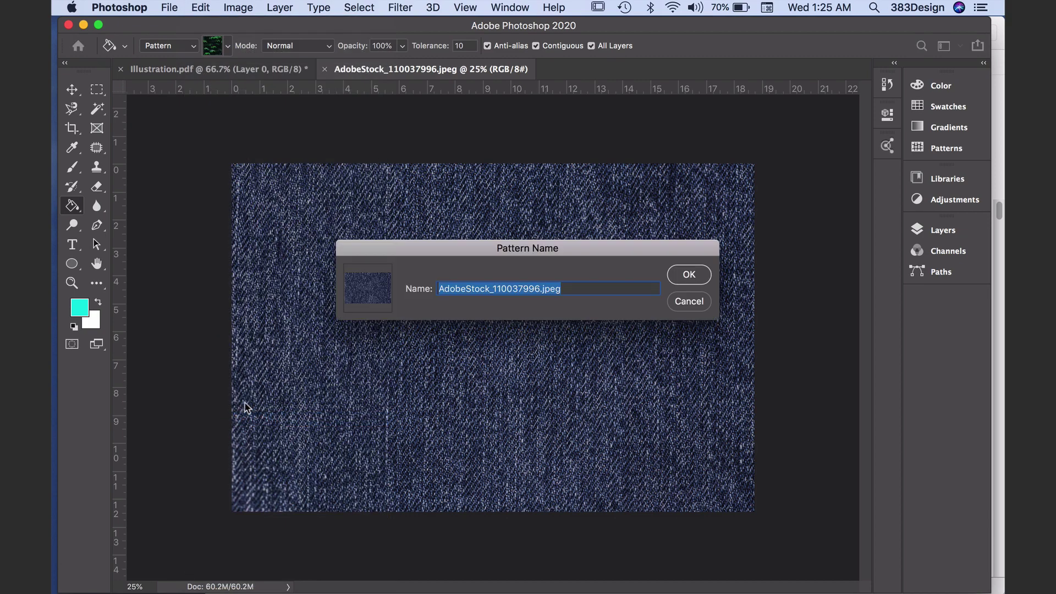
text(denim)
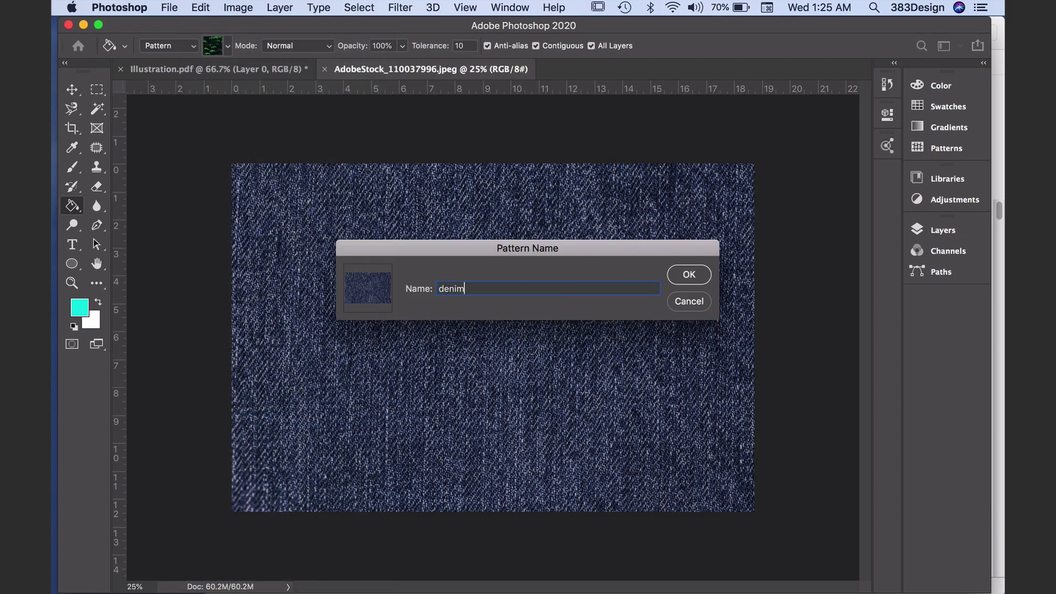
click(702, 277)
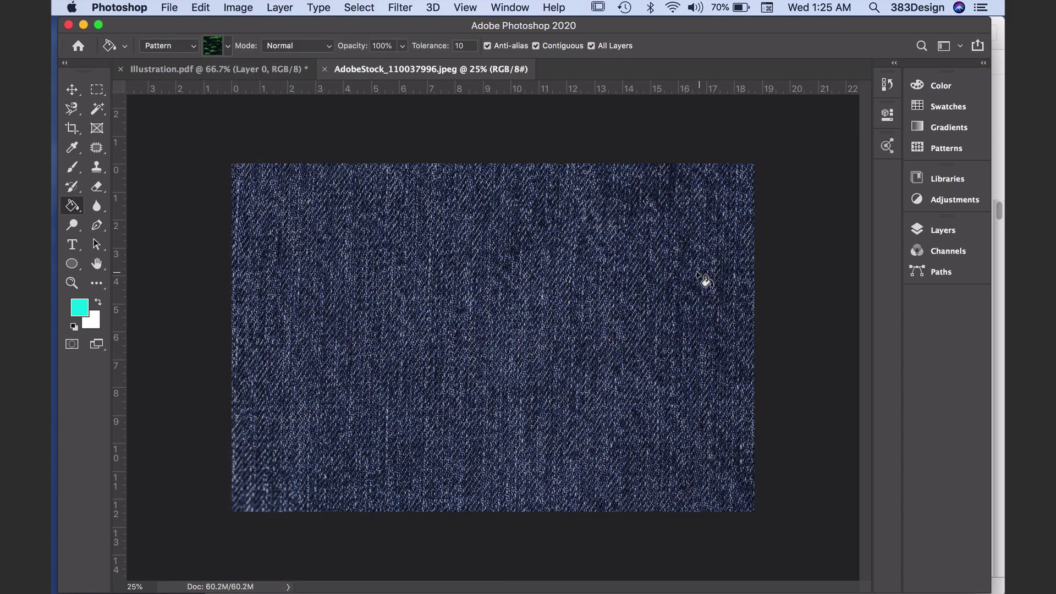
- In Illustration.pdf, Magic Wand-select the main trouser area, left leg strip and lower-left flare panel
click(281, 69)
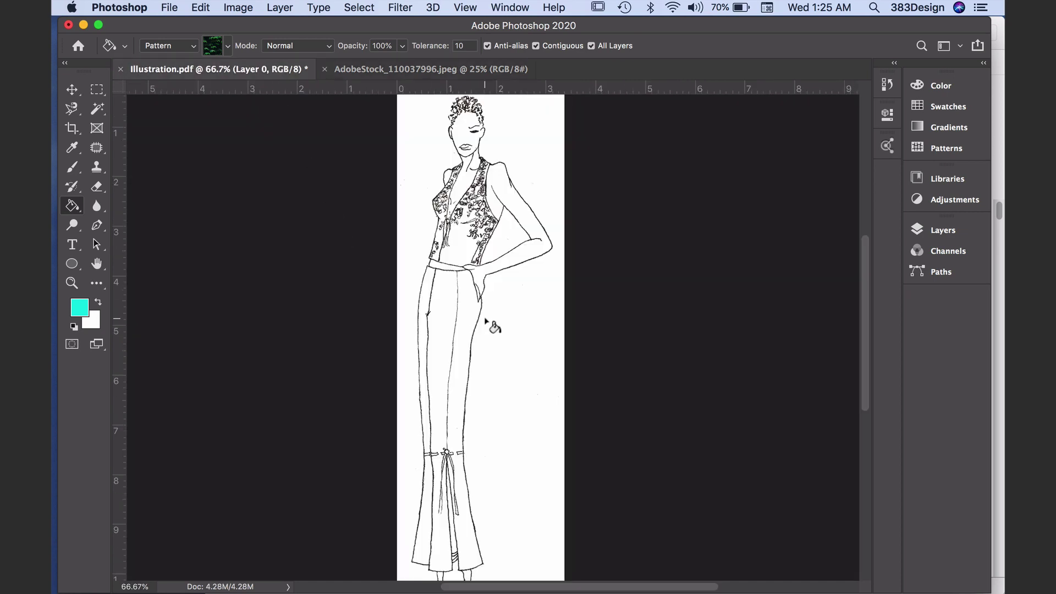
click(941, 232)
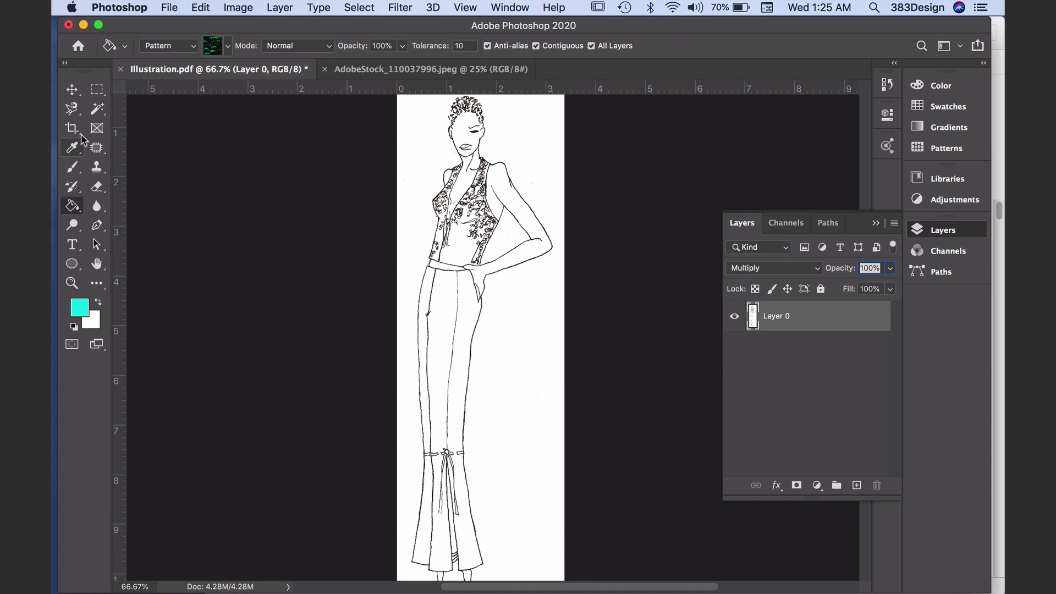
click(97, 108)
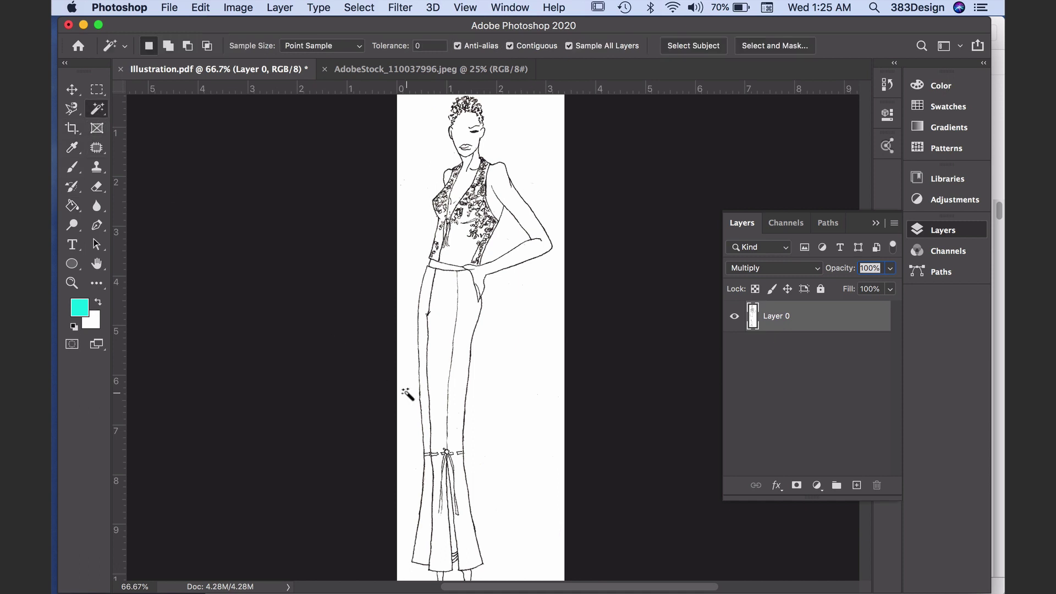
click(469, 335)
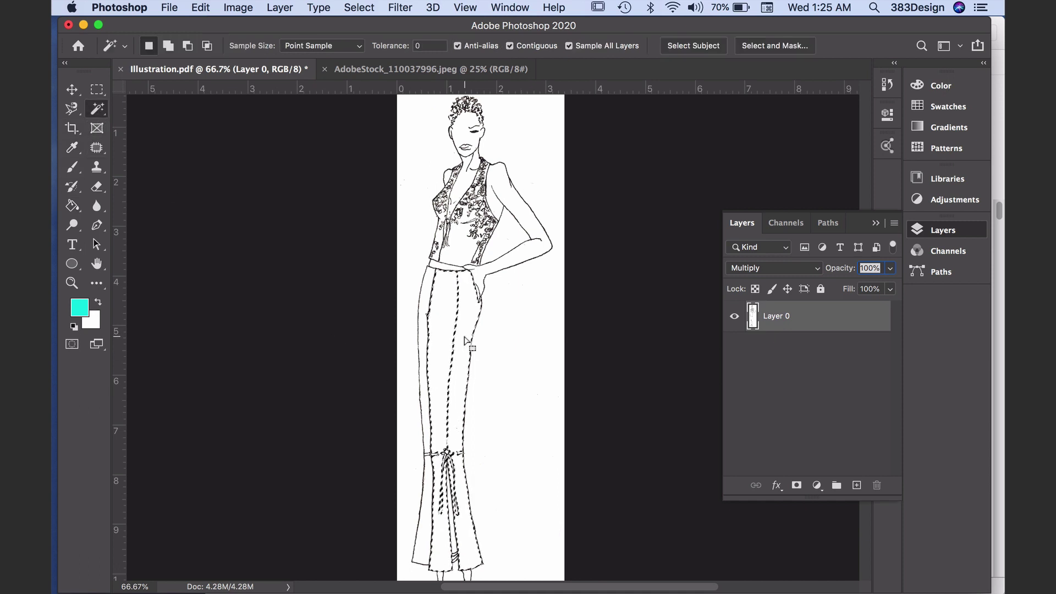
shift+click(423, 326)
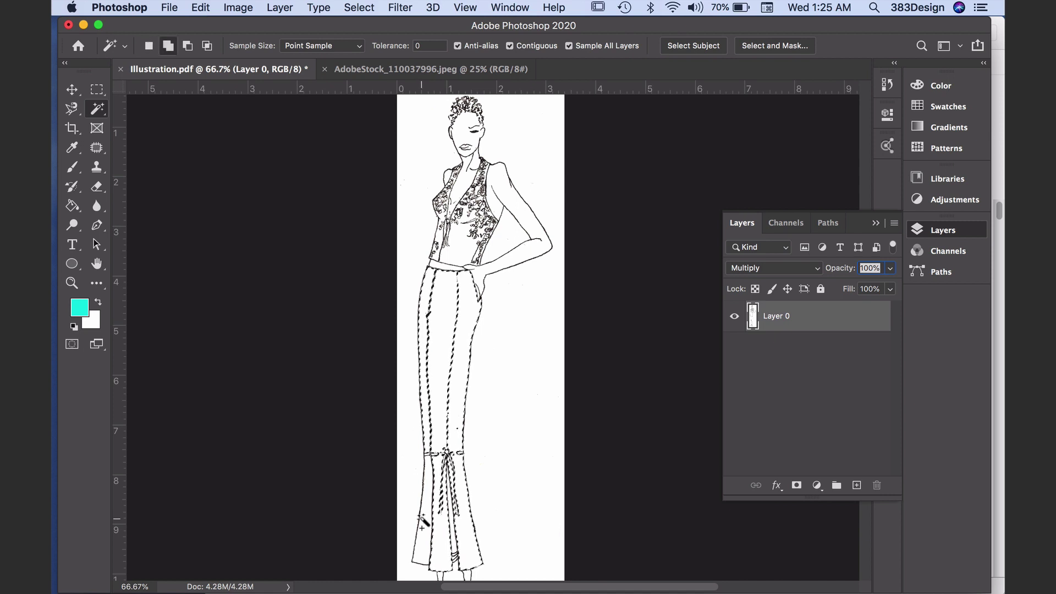
shift+click(434, 484)
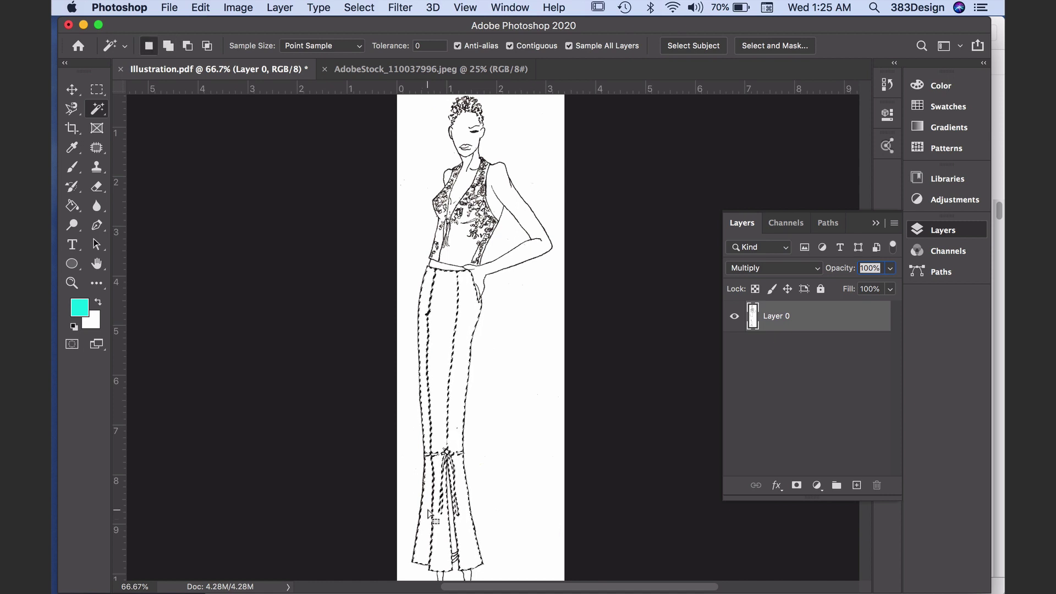
click(817, 485)
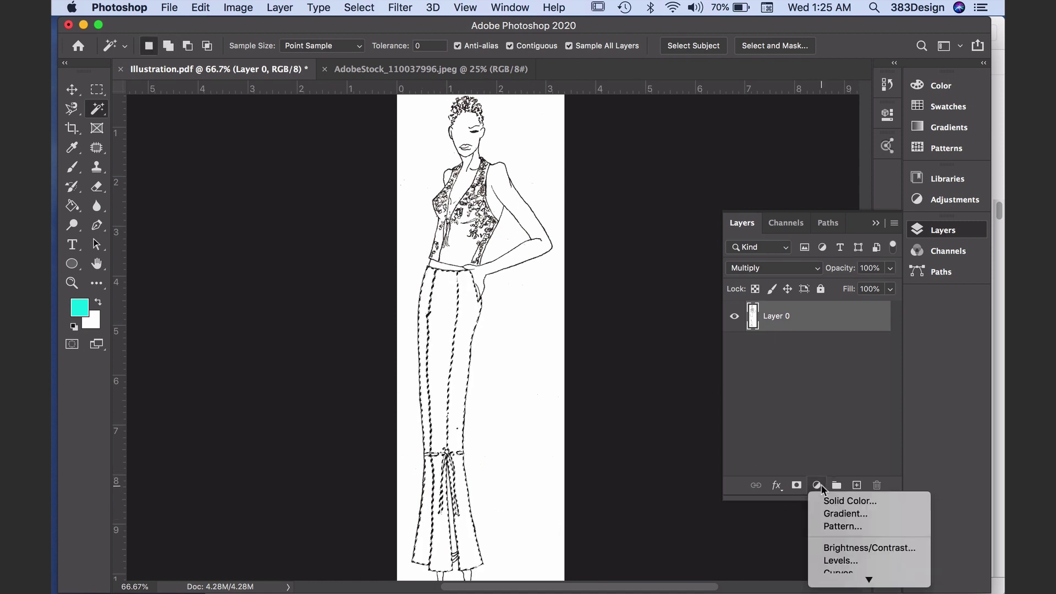
- Add a denim Pattern Fill layer at 20% scale and drag the pattern into position on the trousers
click(835, 528)
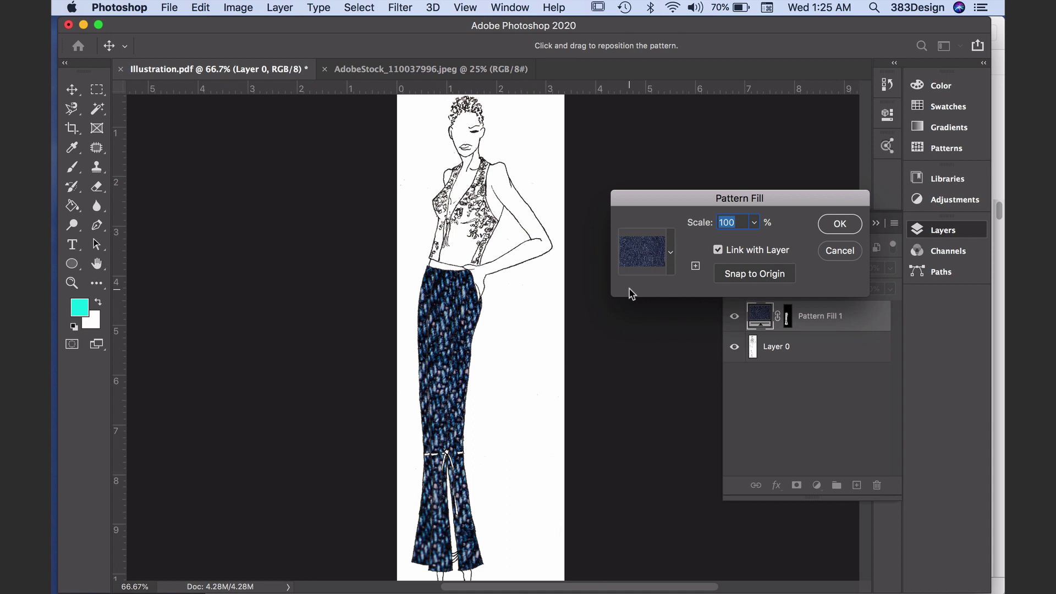
click(755, 224)
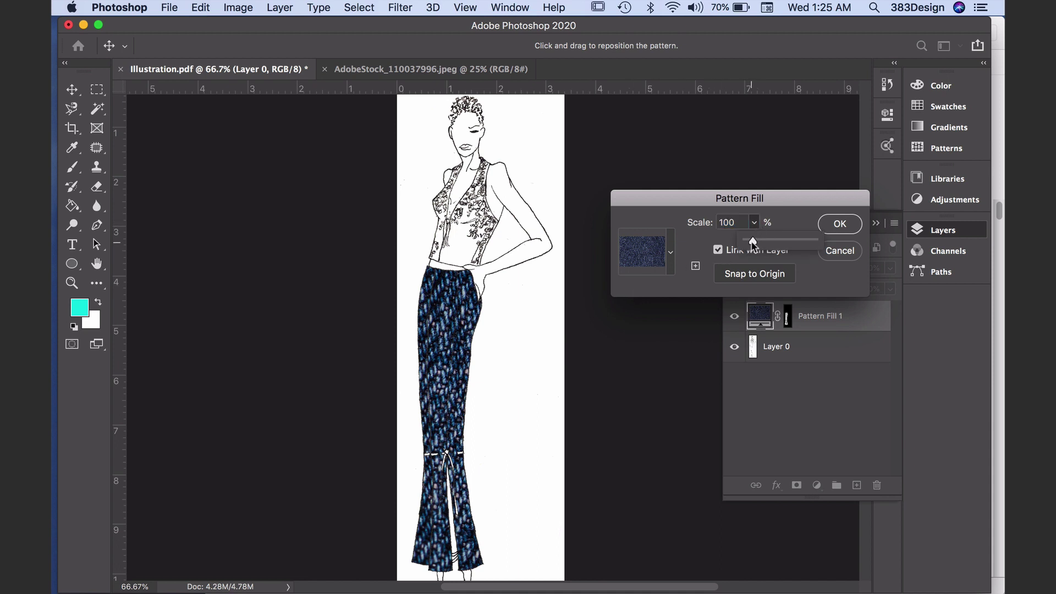
drag(751, 242, 746, 242)
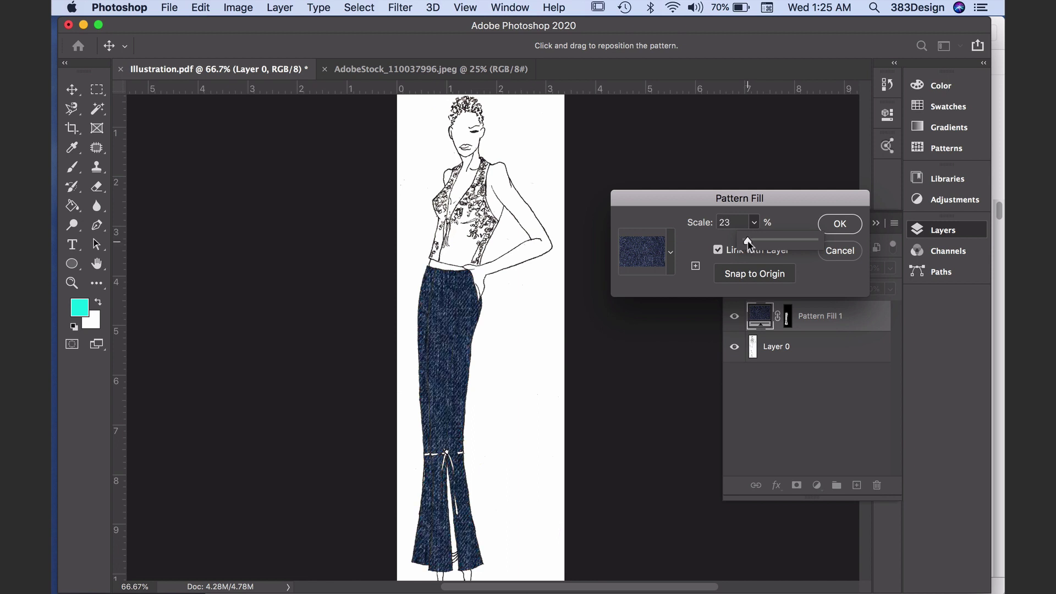
click(725, 223)
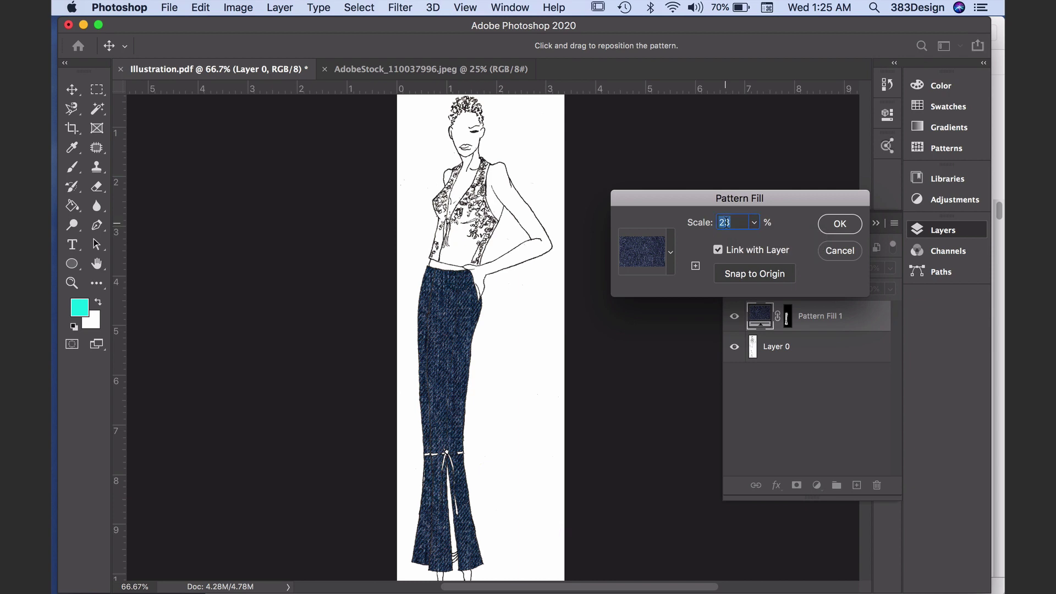
text(20)
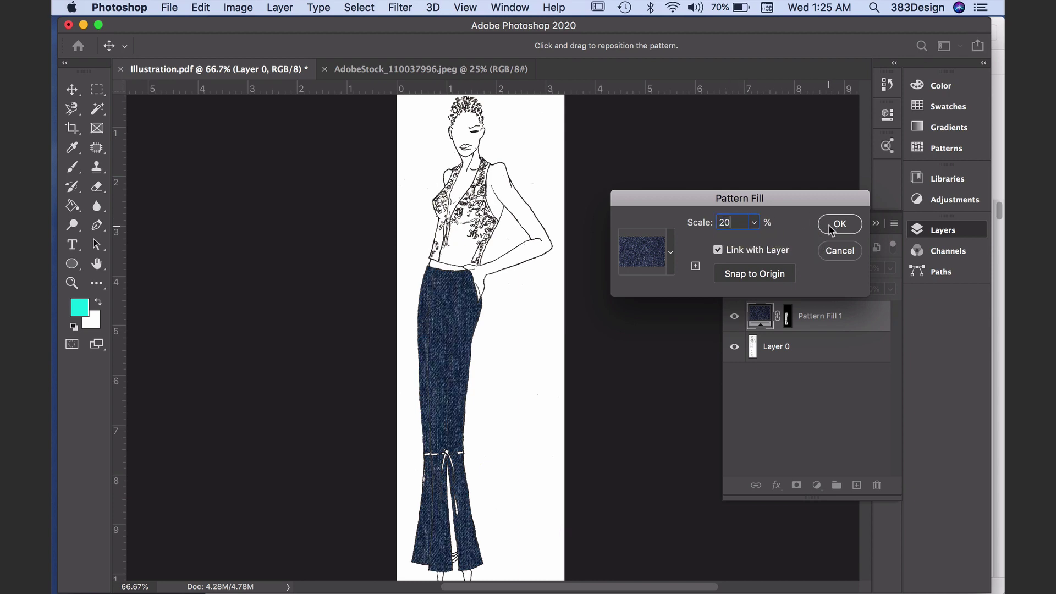
click(451, 351)
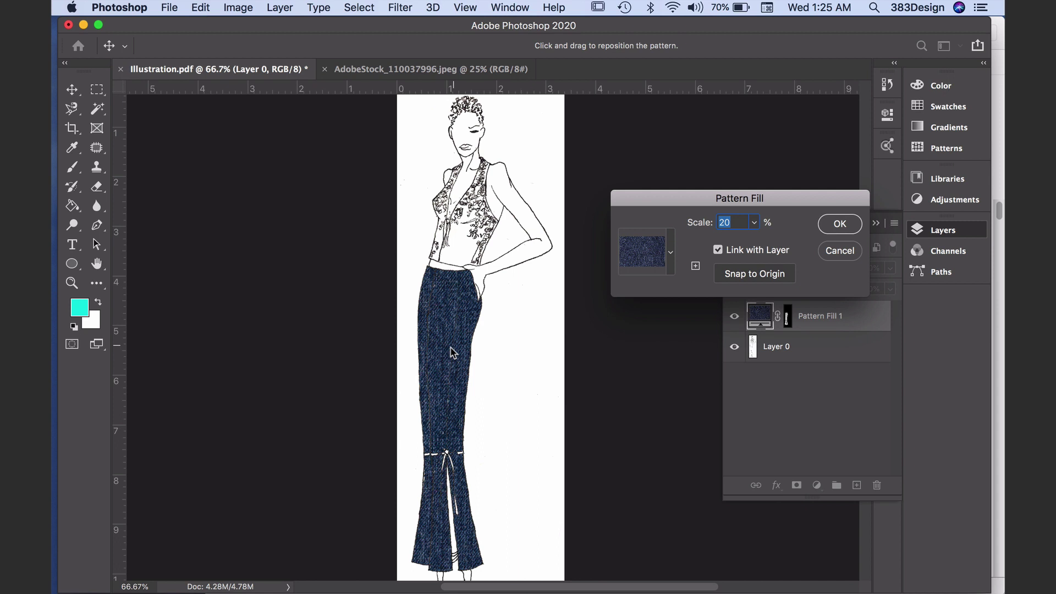
drag(451, 350, 507, 294)
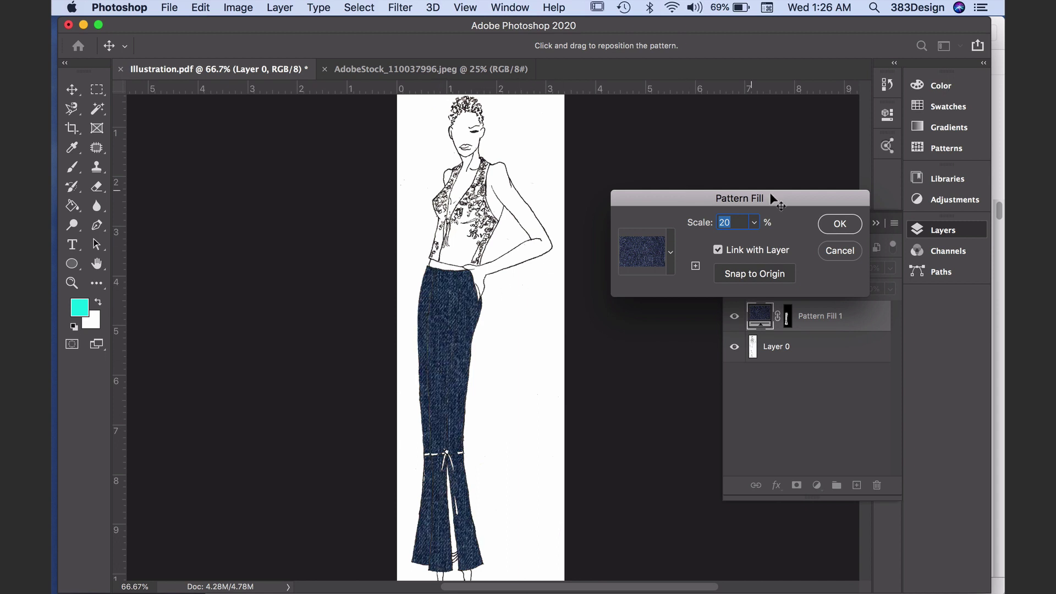
- Confirm the denim pattern fill, then browse popular Adobe Color themes and begin a theme search
click(839, 224)
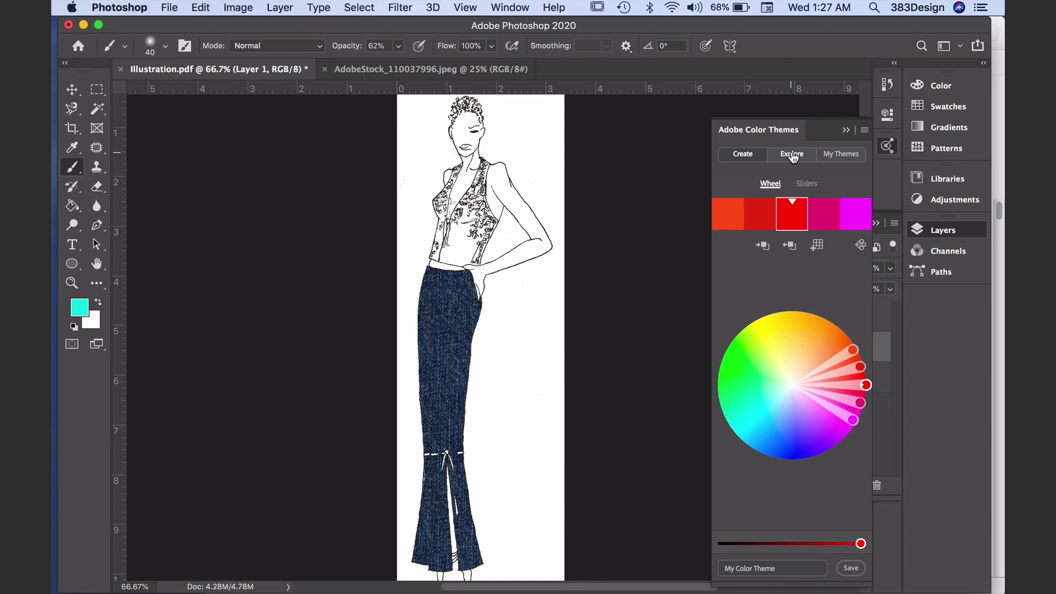
click(792, 155)
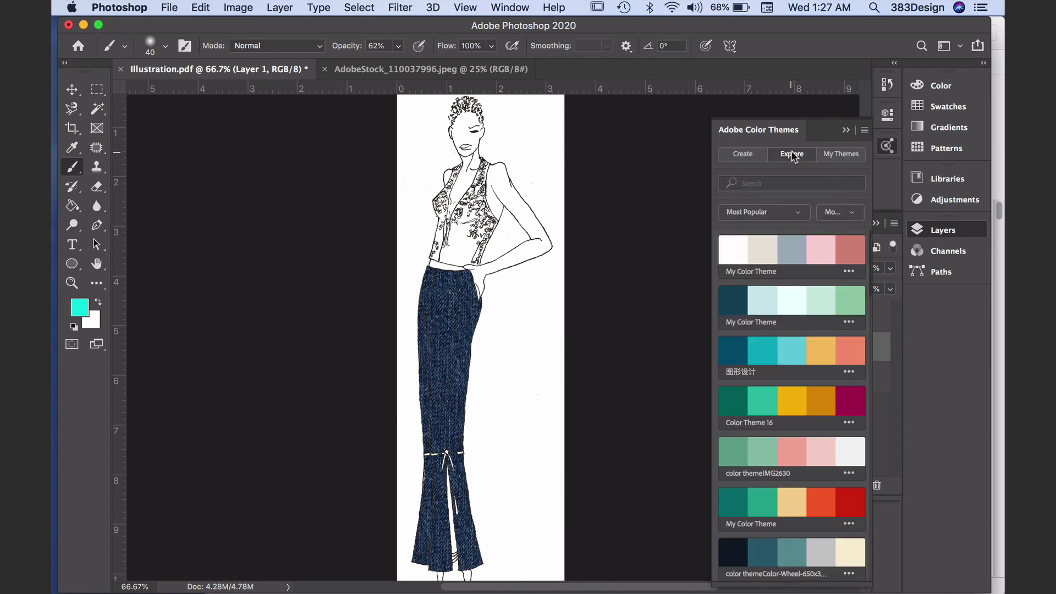
click(790, 185)
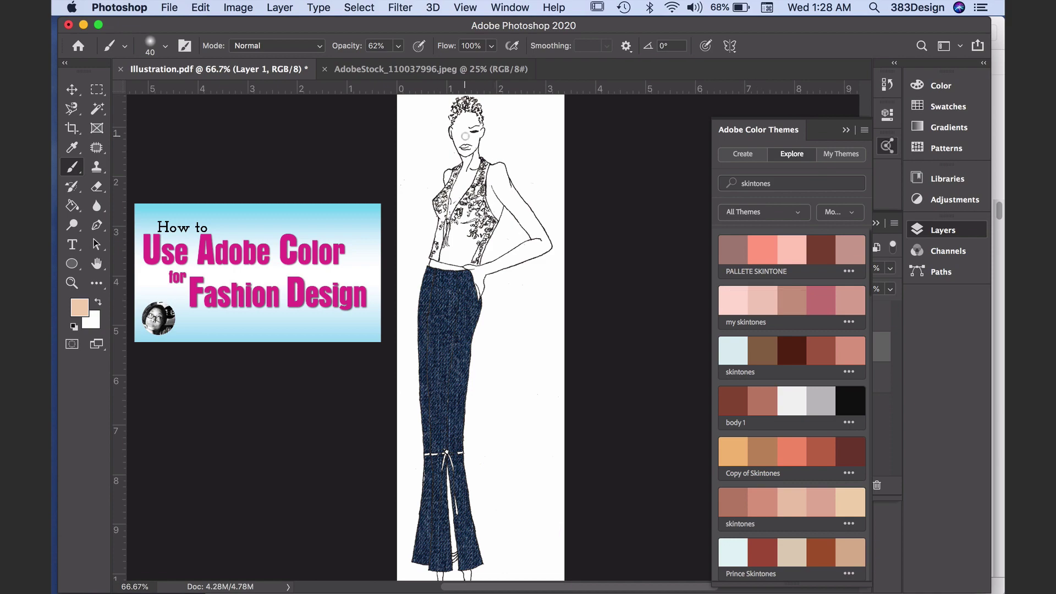
- Zoom to 200%, lower brush opacity to 38% and paint faint peach skin tone over the face
key(super+equal)
key(super+equal)
scroll(465, 136, up, 10)
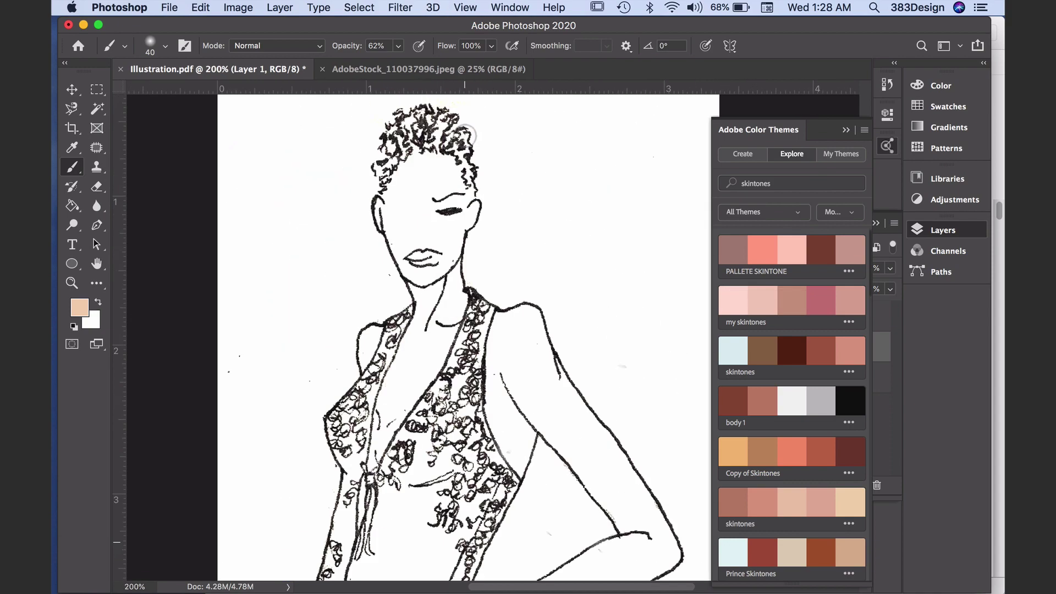
scroll(465, 136, up, 4)
scroll(465, 136, down, 8)
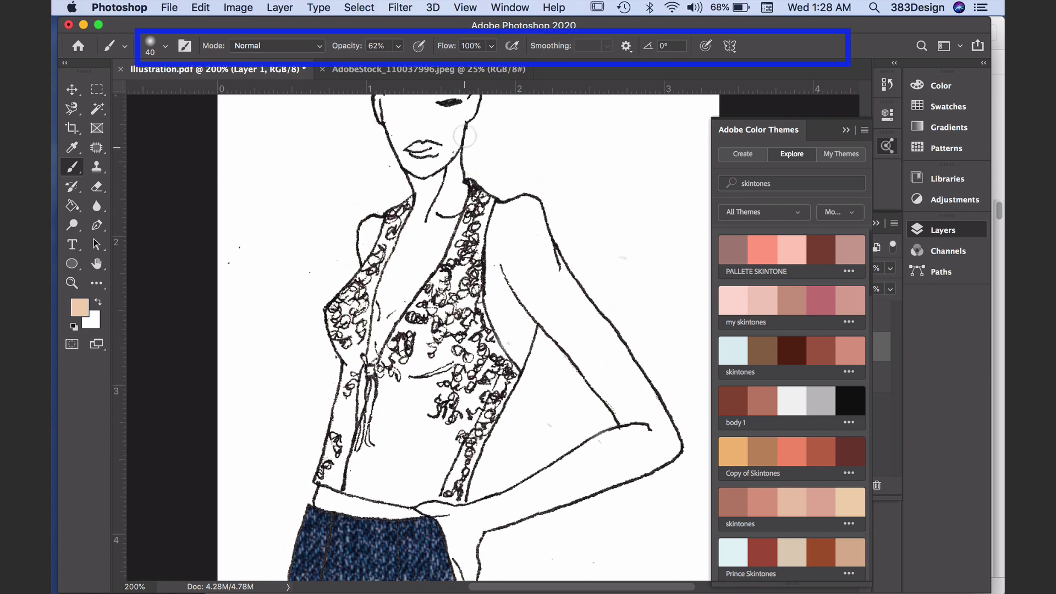
scroll(465, 136, up, 4)
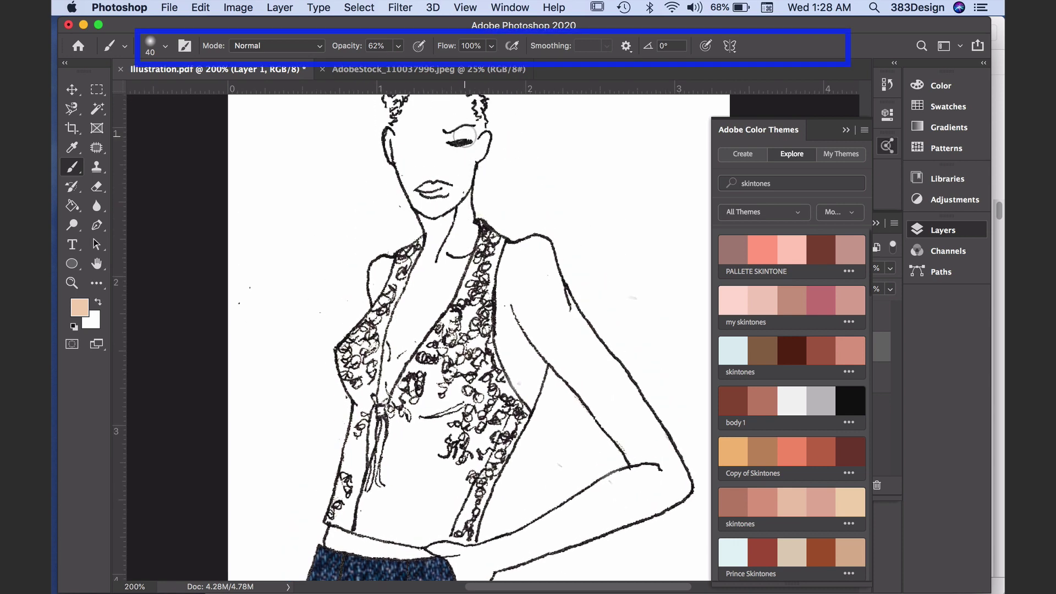
click(398, 46)
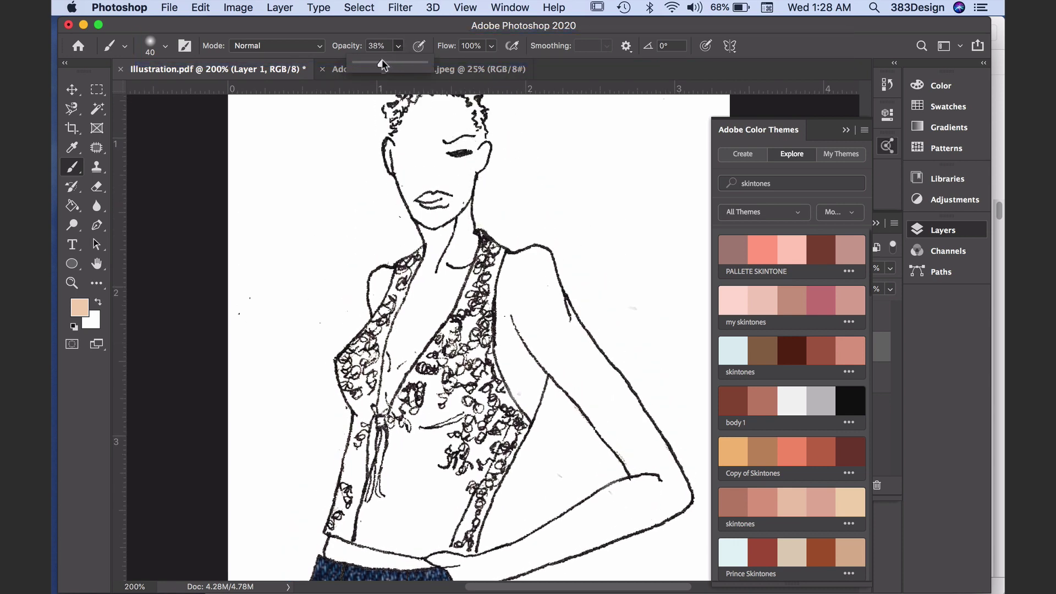
key(F6)
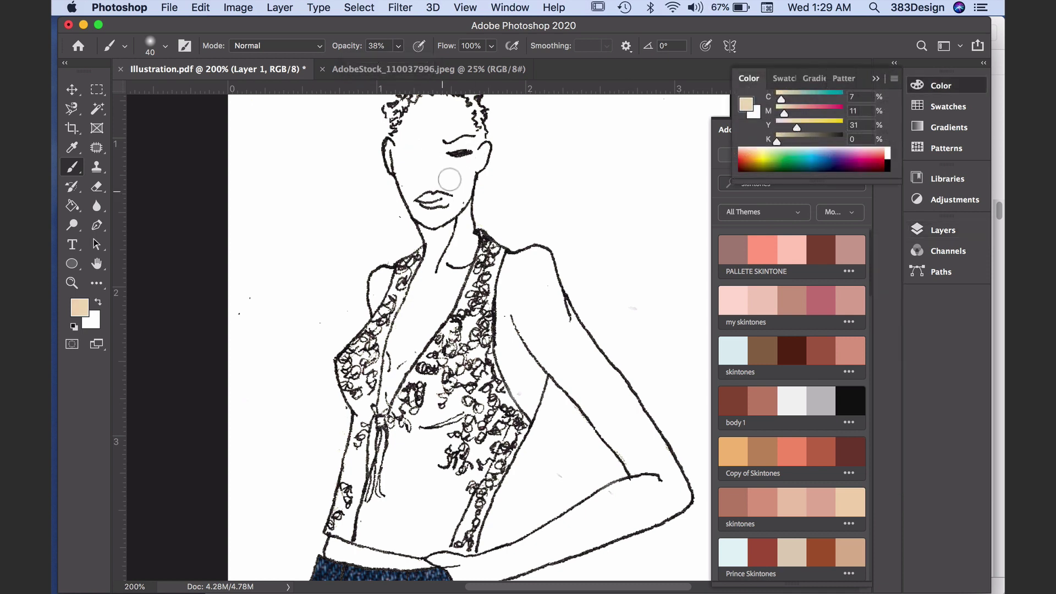
mouse_move(448, 177)
mouse_down()
mouse_move(473, 157)
mouse_move(460, 199)
mouse_move(436, 217)
mouse_move(396, 148)
mouse_move(426, 213)
mouse_move(409, 176)
mouse_move(414, 115)
mouse_move(464, 118)
mouse_move(436, 137)
mouse_move(447, 148)
mouse_move(428, 211)
mouse_move(406, 140)
mouse_move(398, 150)
mouse_move(427, 210)
mouse_move(454, 201)
mouse_move(469, 139)
mouse_move(443, 104)
mouse_move(422, 158)
mouse_move(440, 171)
mouse_move(428, 232)
mouse_move(437, 253)
mouse_move(414, 314)
mouse_move(461, 206)
mouse_move(460, 248)
mouse_move(436, 308)
mouse_move(405, 345)
mouse_move(409, 323)
mouse_move(385, 389)
mouse_move(380, 277)
mouse_move(374, 297)
mouse_move(513, 335)
mouse_move(507, 341)
mouse_move(522, 335)
mouse_move(529, 401)
mouse_move(509, 367)
mouse_move(514, 302)
mouse_move(537, 259)
mouse_move(544, 316)
mouse_move(633, 465)
mouse_move(641, 435)
mouse_move(565, 315)
mouse_move(512, 286)
mouse_move(656, 464)
mouse_move(667, 499)
mouse_move(601, 525)
mouse_up()
- Zoom back to 100%, make the brush smaller and raise its opacity to 77%
key(super+minus)
key(bracketleft)
click(398, 46)
drag(397, 63, 410, 67)
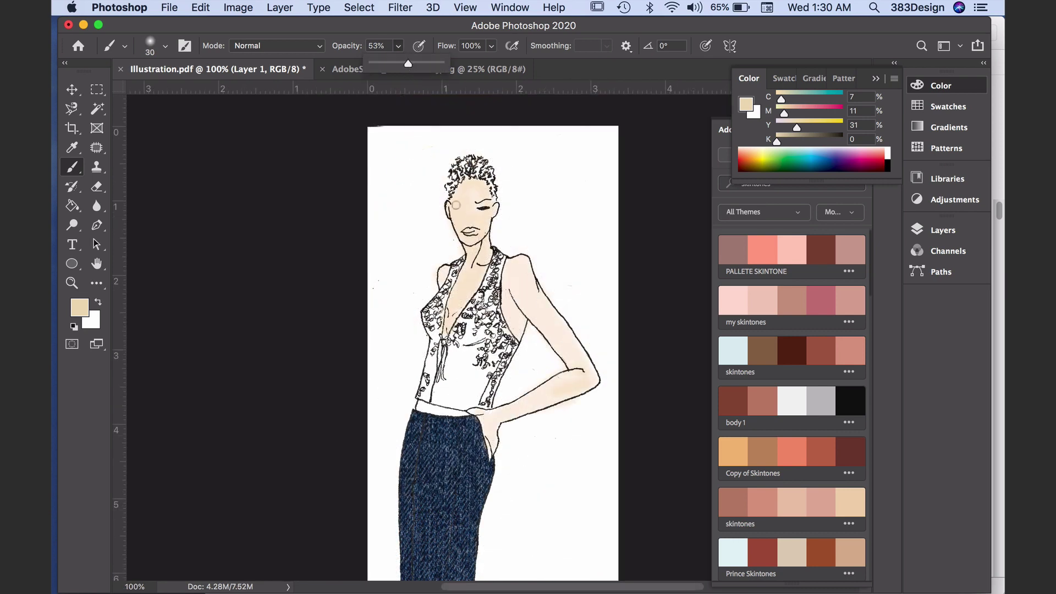
click(452, 208)
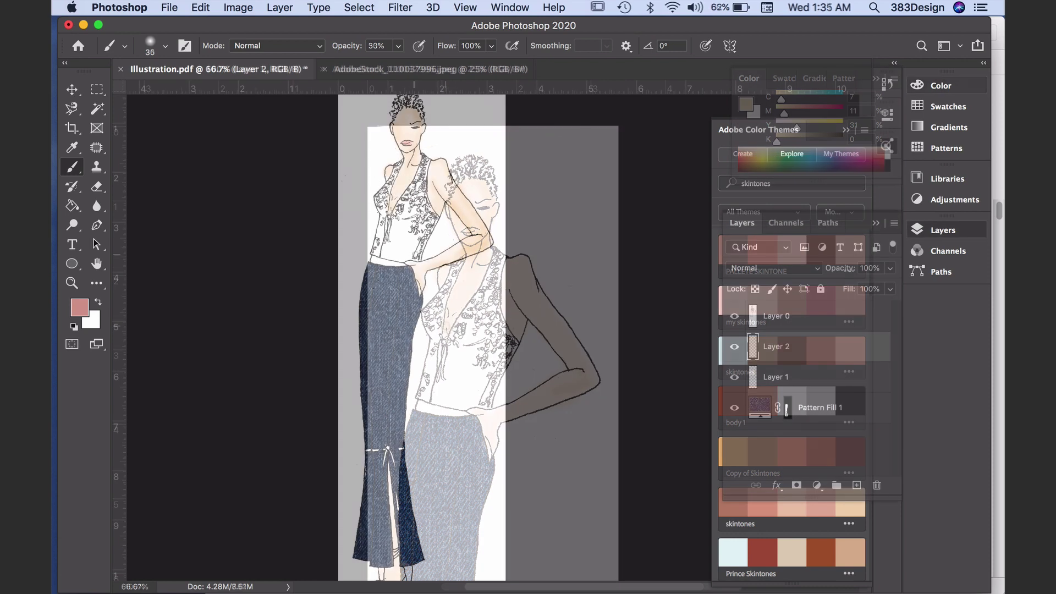
click(397, 46)
click(429, 67)
- Paint rose pink over the whole halter top on Layer 2, including its lower edge
mouse_move(418, 191)
mouse_down()
mouse_move(434, 216)
mouse_move(425, 159)
mouse_up()
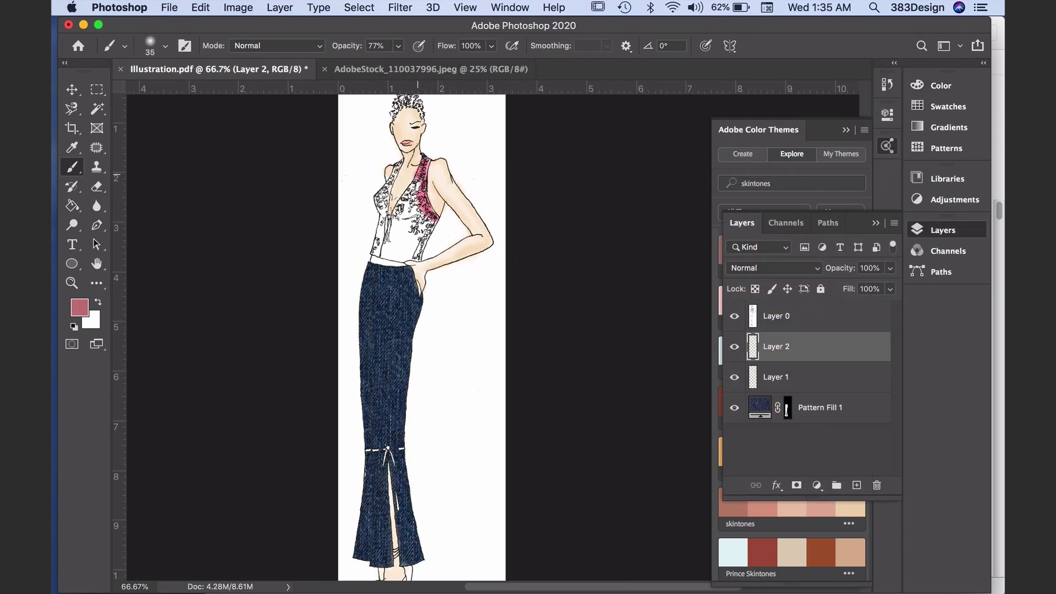
drag(411, 193, 429, 228)
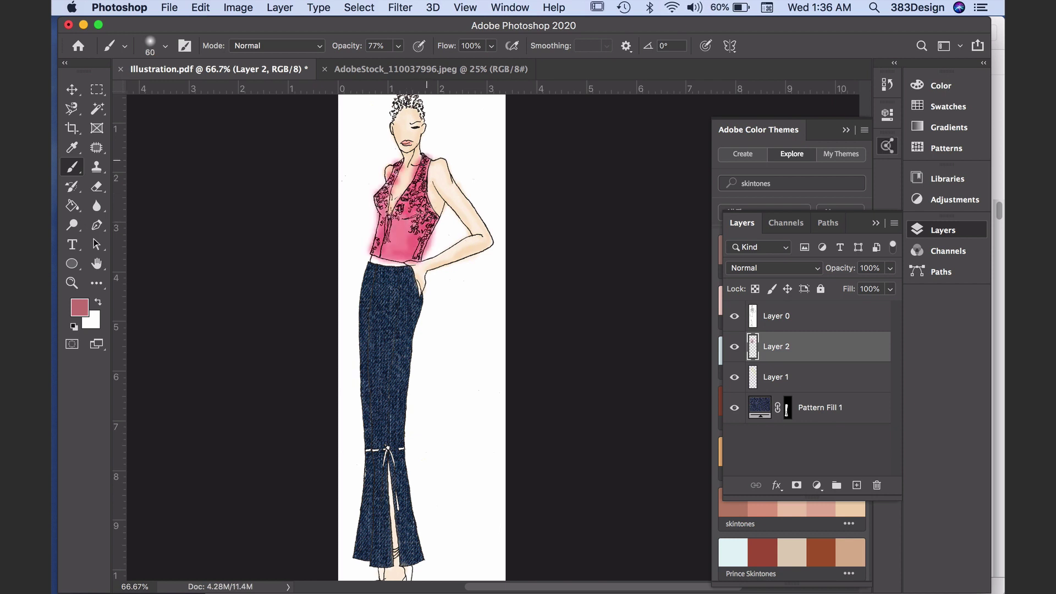
mouse_move(406, 205)
mouse_down()
mouse_move(424, 225)
mouse_move(407, 258)
mouse_move(387, 256)
mouse_up()
- At 100% zoom, erase the pink overspill around the neckline and both shoulders with the Eraser
key(r)
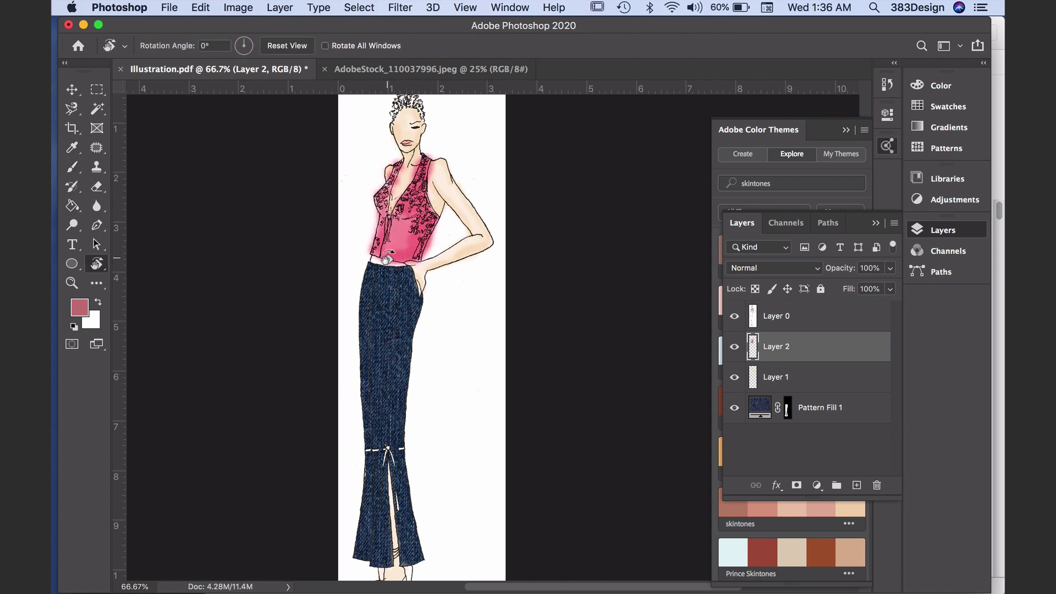
key(super+equal)
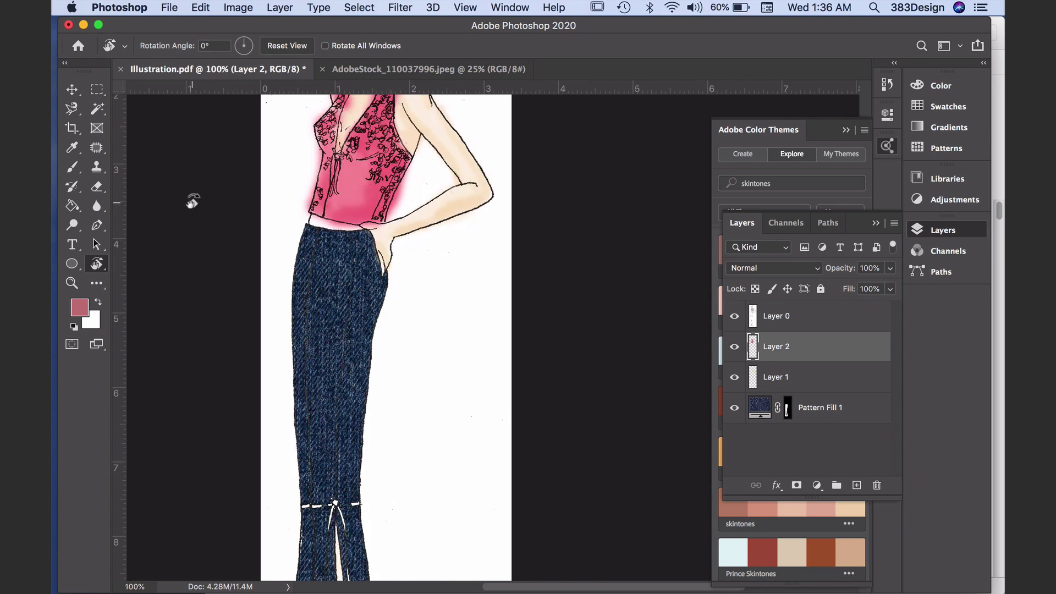
click(97, 187)
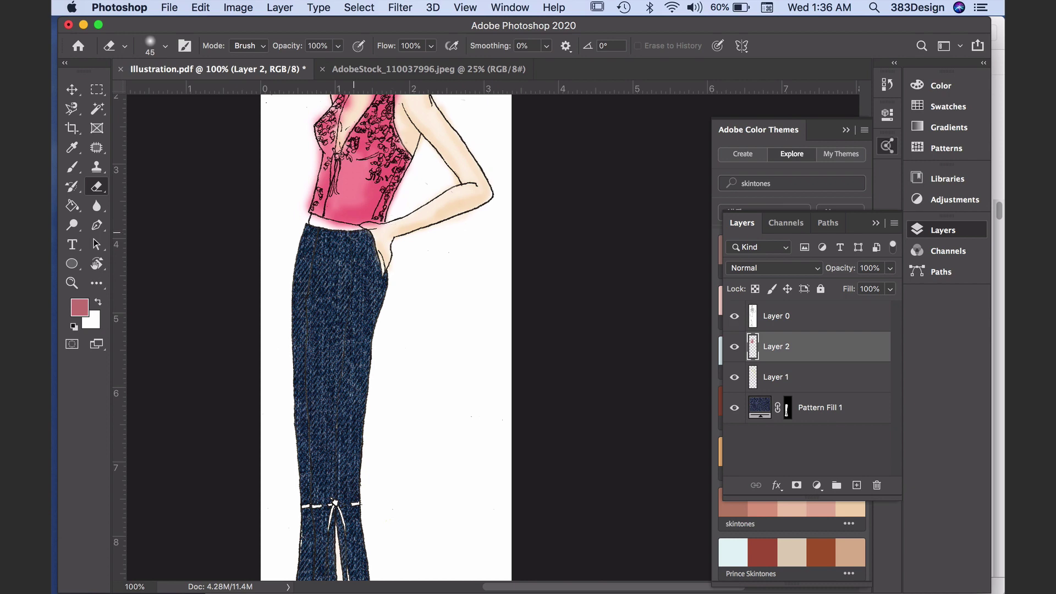
scroll(333, 228, up, 3)
mouse_move(356, 165)
mouse_down()
mouse_move(346, 198)
mouse_move(377, 150)
mouse_move(366, 173)
mouse_move(410, 155)
mouse_move(401, 185)
mouse_up()
mouse_move(338, 150)
mouse_down()
mouse_move(331, 174)
mouse_move(338, 150)
mouse_up()
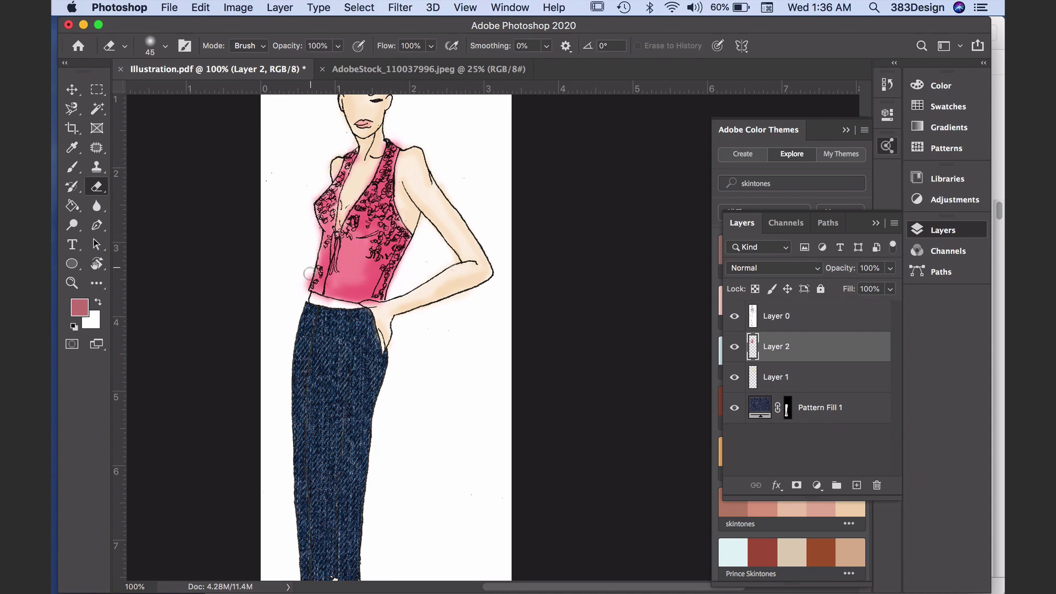
scroll(303, 267, up, 3)
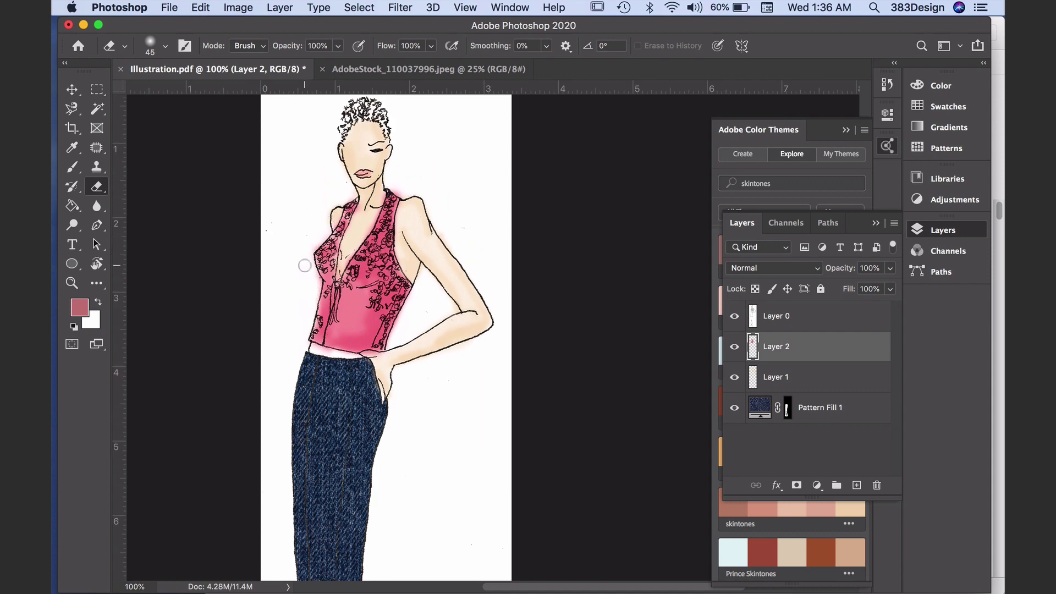